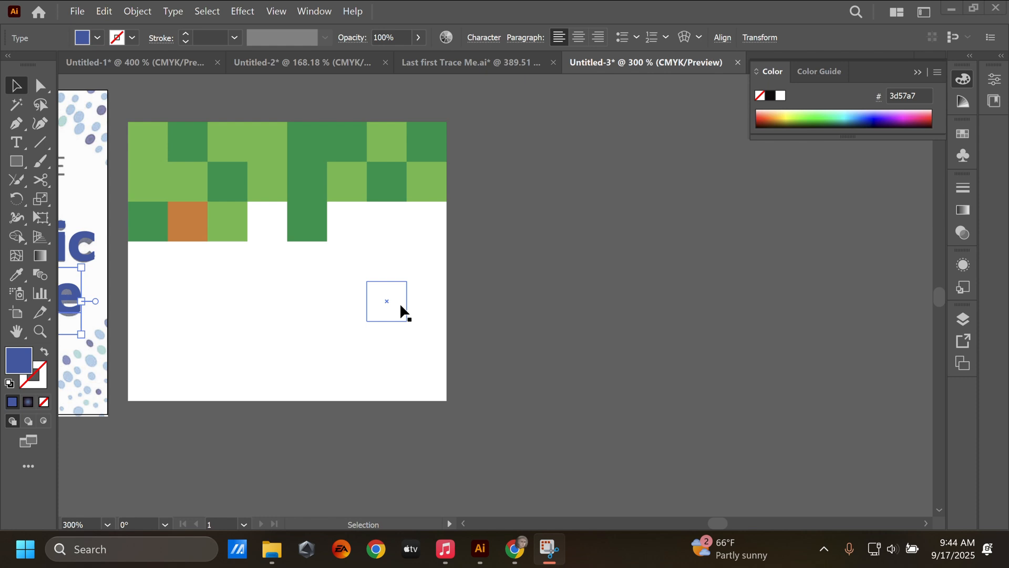
# Draw a small square with the default white fill and black stroke in the empty area right of the green pixel artwork
pyautogui.hscroll(1, 400, 305)
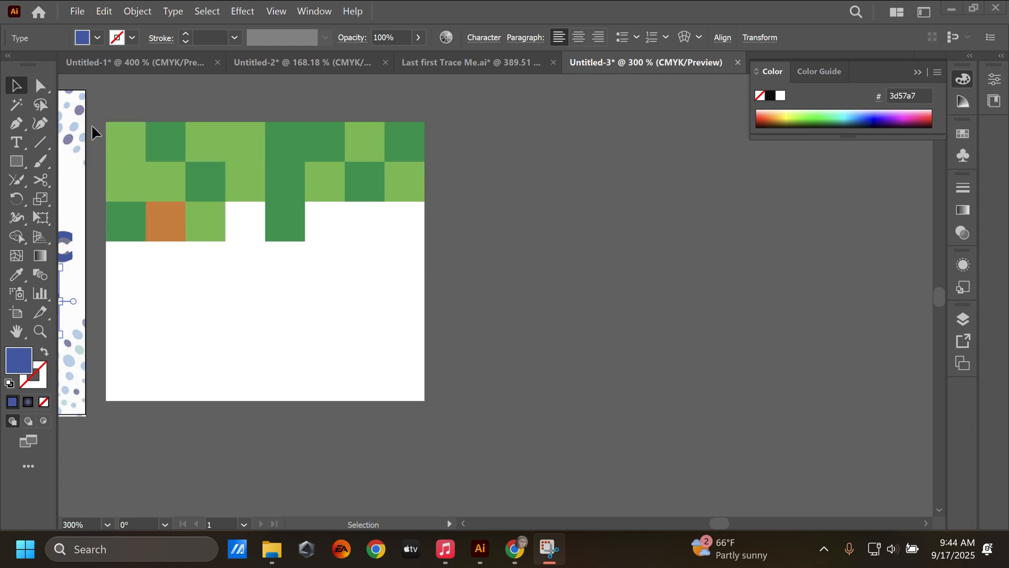
pyautogui.click(16, 162)
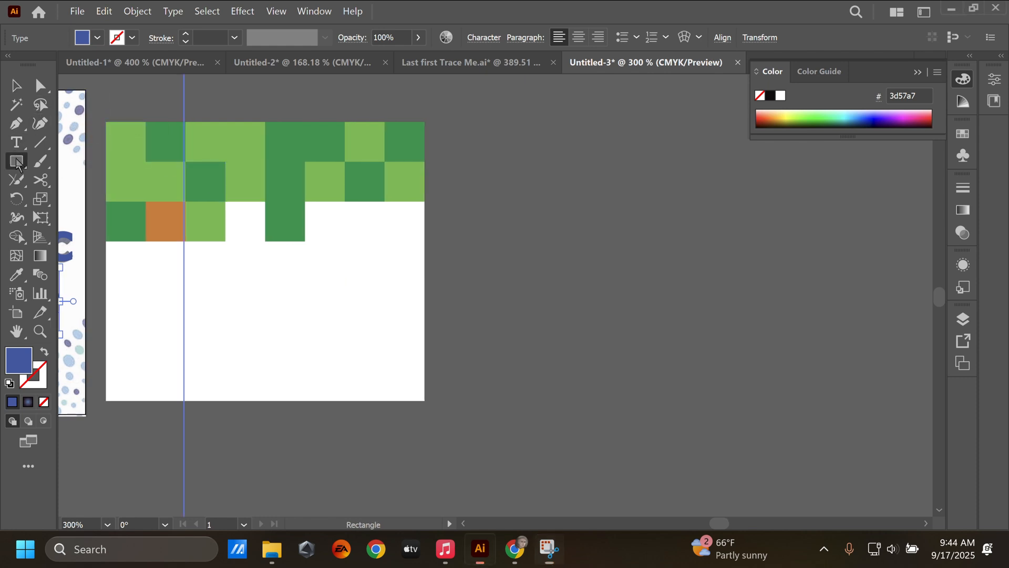
pyautogui.click(9, 383)
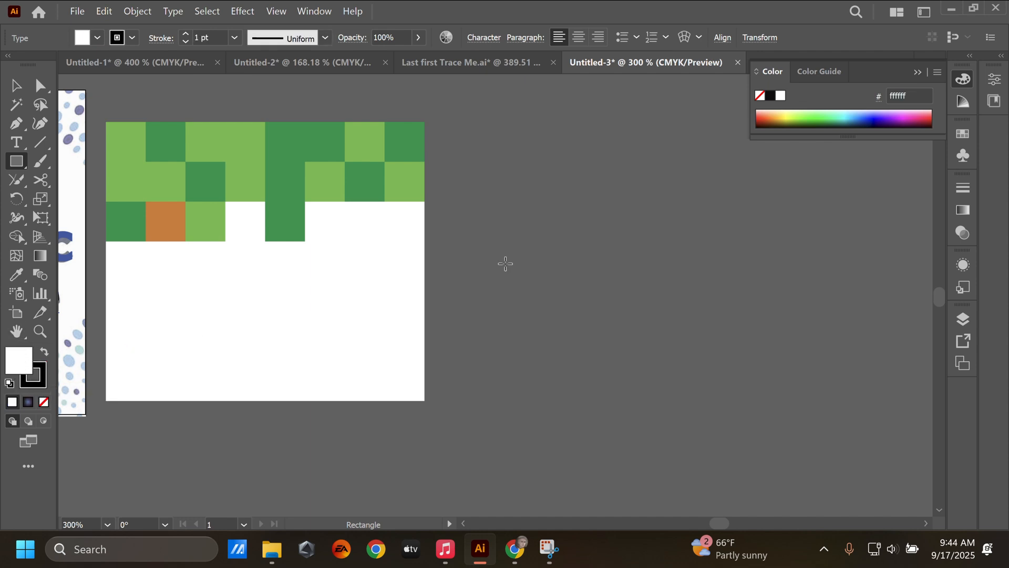
pyautogui.hscroll(3, 425, 160)
pyautogui.moveTo(422, 134); pyautogui.dragTo(473, 183)
pyautogui.hscroll(10, 546, 273)
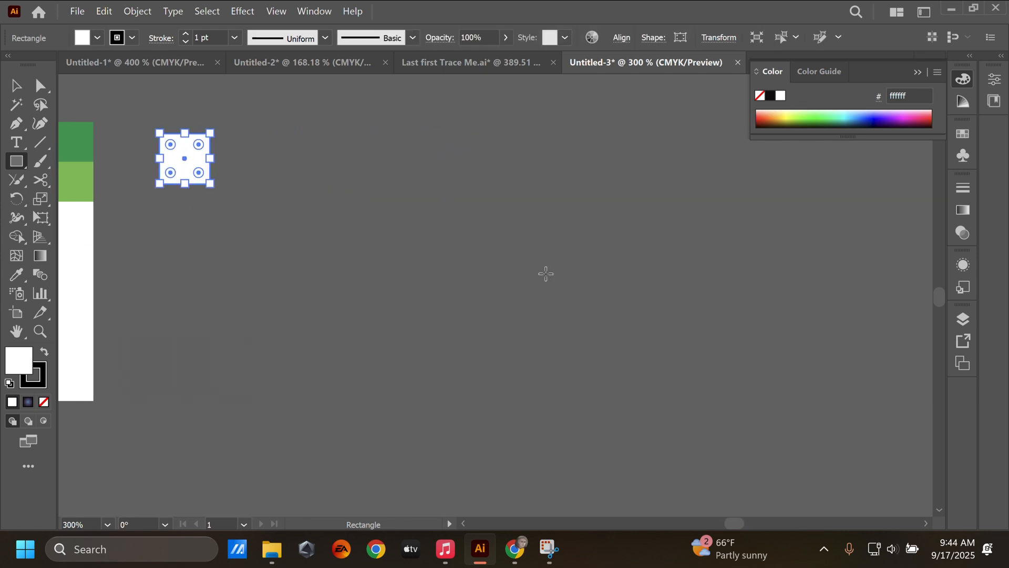
pyautogui.press('v')
pyautogui.click(186, 215)
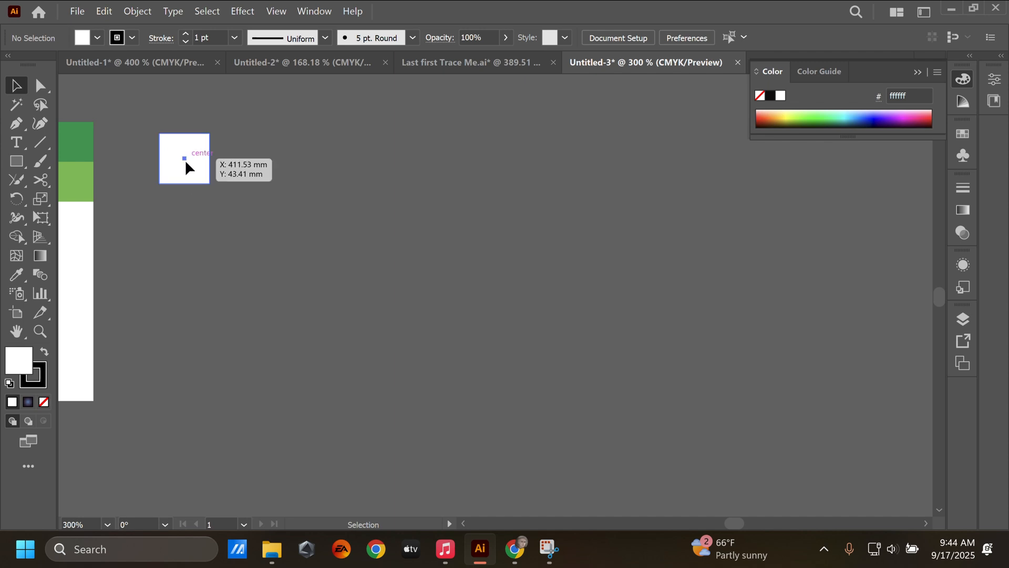
# Duplicate the square edge to edge to build a horizontal row of eight adjoining squares
pyautogui.moveTo(185, 159); pyautogui.dragTo(152, 196)
pyautogui.click(228, 218)
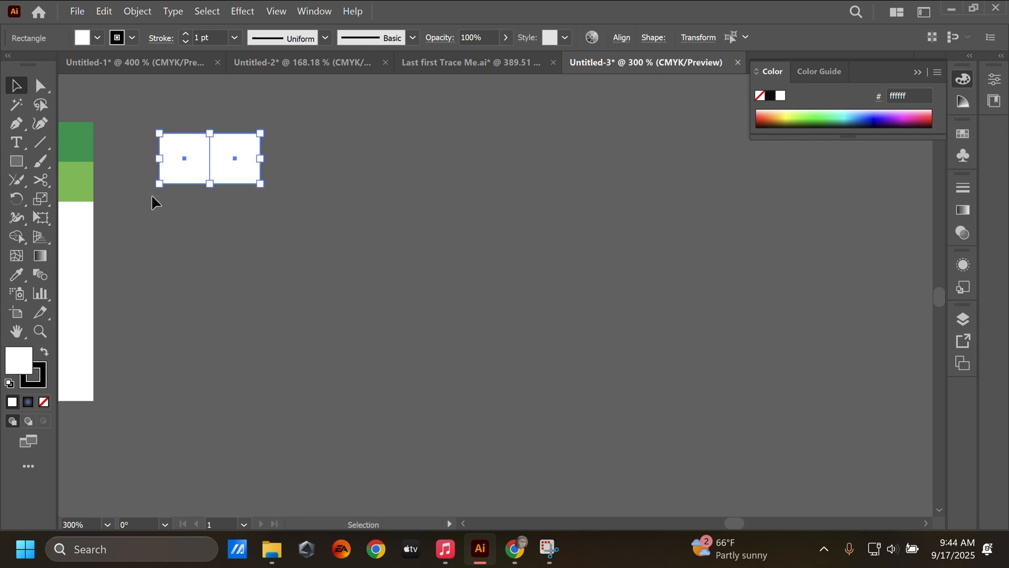
pyautogui.moveTo(222, 161); pyautogui.dragTo(322, 153)
pyautogui.click(287, 232)
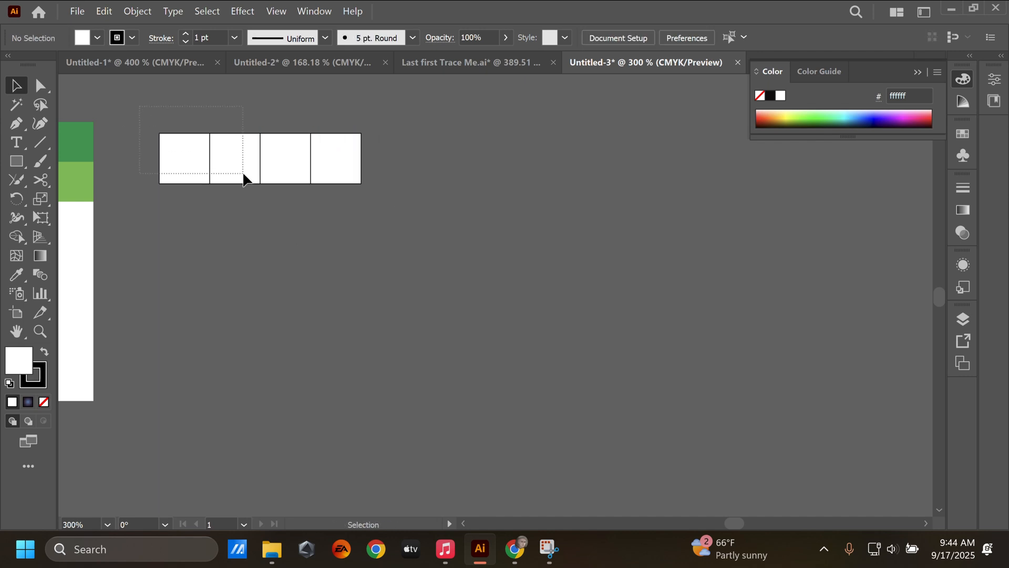
pyautogui.moveTo(413, 228); pyautogui.dragTo(413, 228)
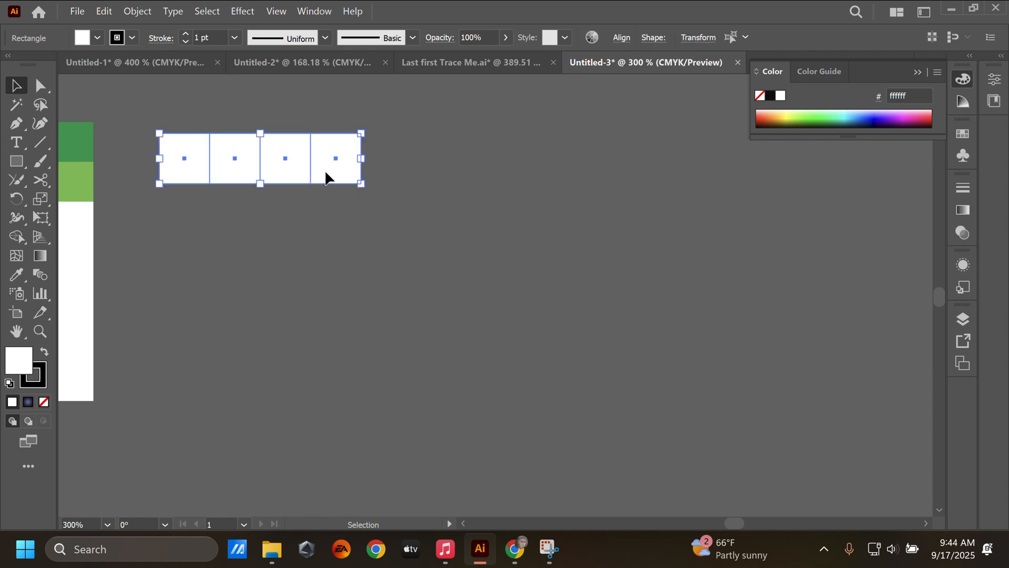
pyautogui.moveTo(326, 173); pyautogui.dragTo(531, 180)
pyautogui.click(527, 242)
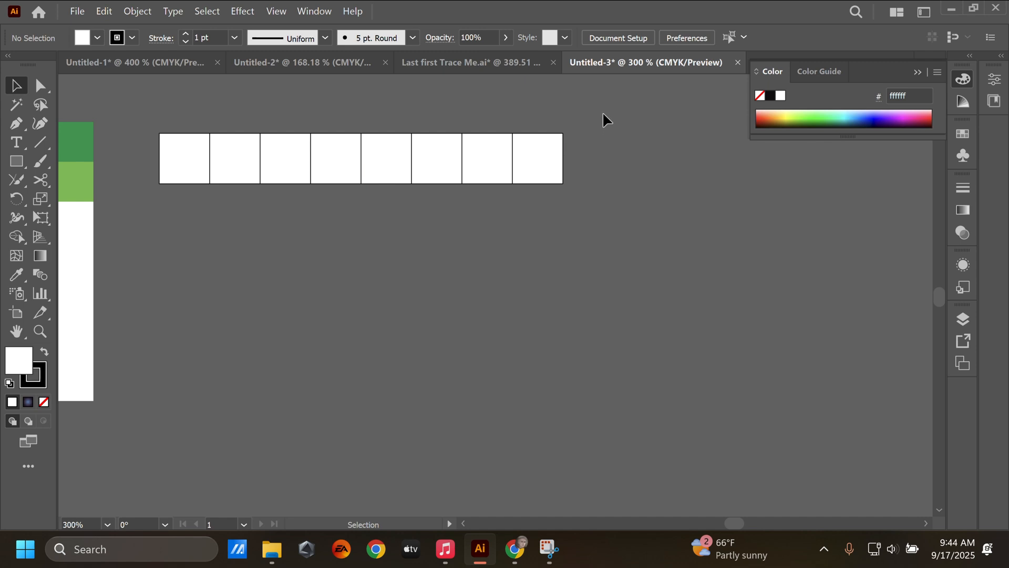
# Duplicate the row of squares downward, doubling the rows each time, to form an 8 by 8 grid
pyautogui.moveTo(152, 251); pyautogui.dragTo(152, 251)
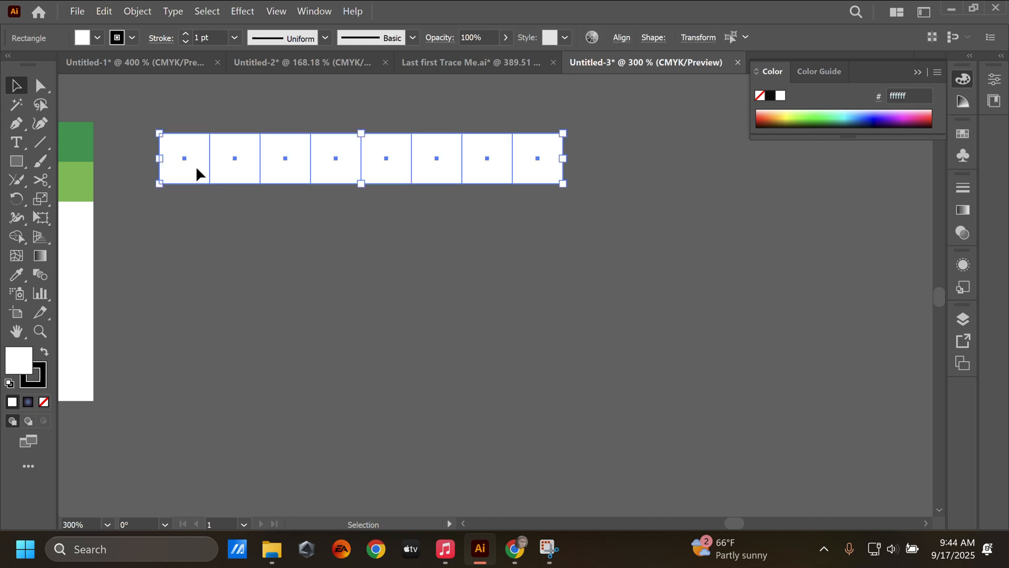
pyautogui.moveTo(198, 168); pyautogui.dragTo(189, 219)
pyautogui.click(113, 156)
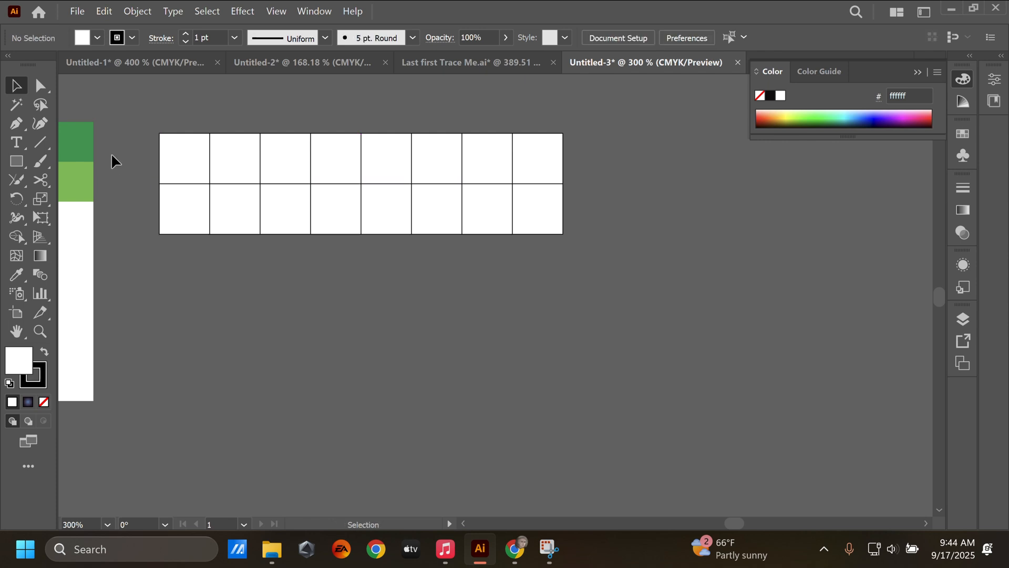
pyautogui.hotkey('ctrl', 'a')
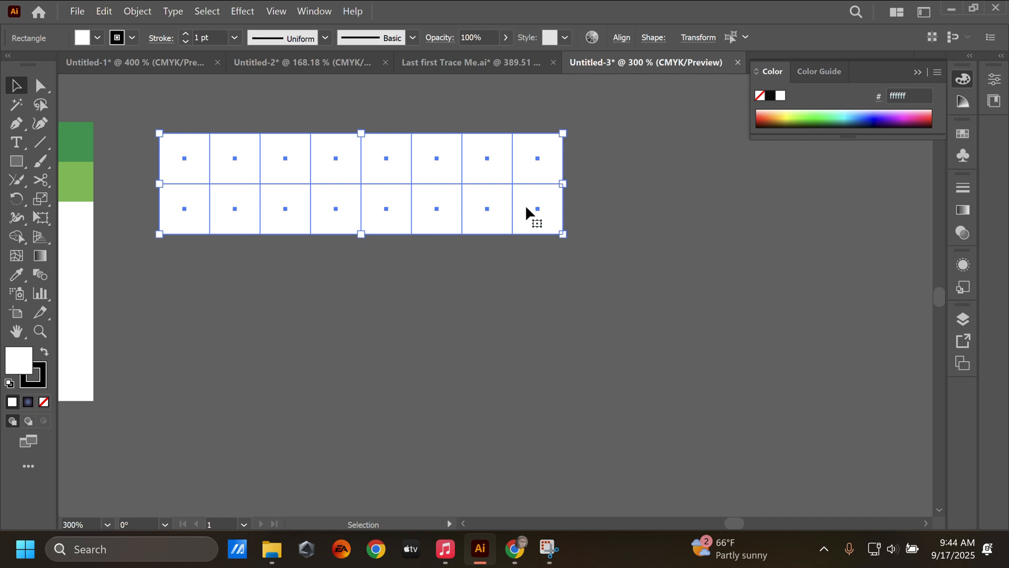
pyautogui.moveTo(526, 206); pyautogui.dragTo(520, 307)
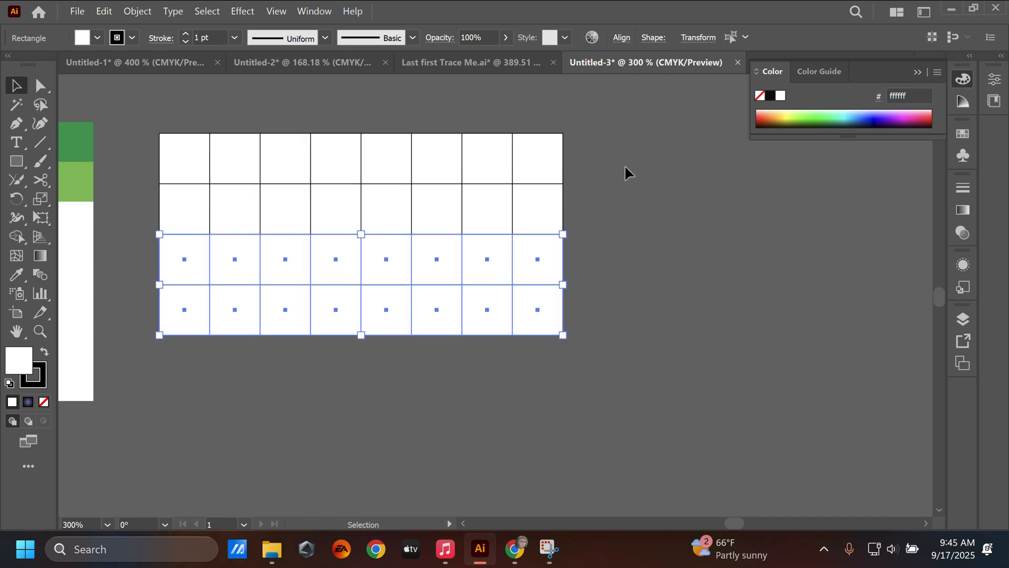
pyautogui.hotkey('ctrl', 'a')
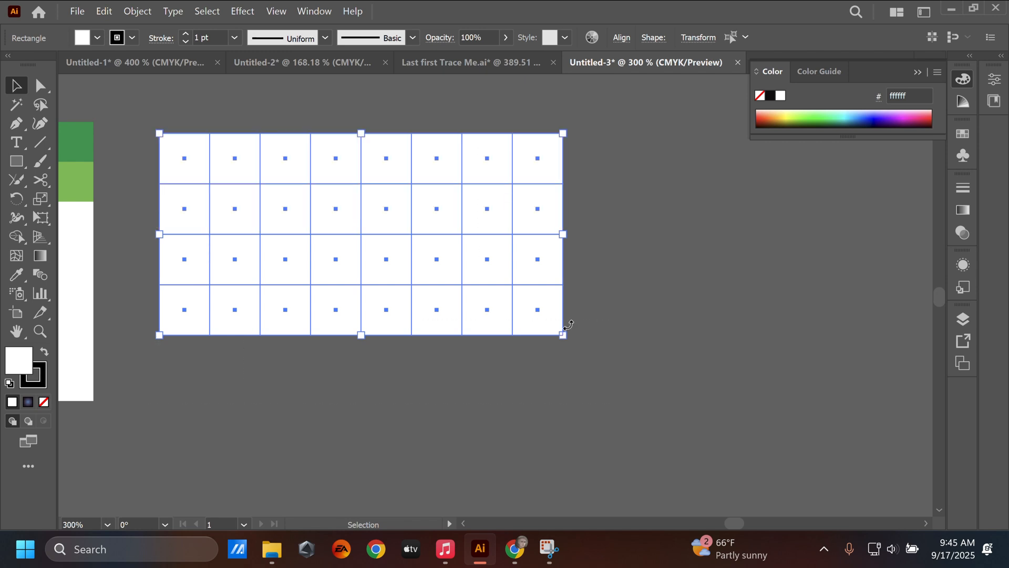
pyautogui.scroll(-1, 568, 326)
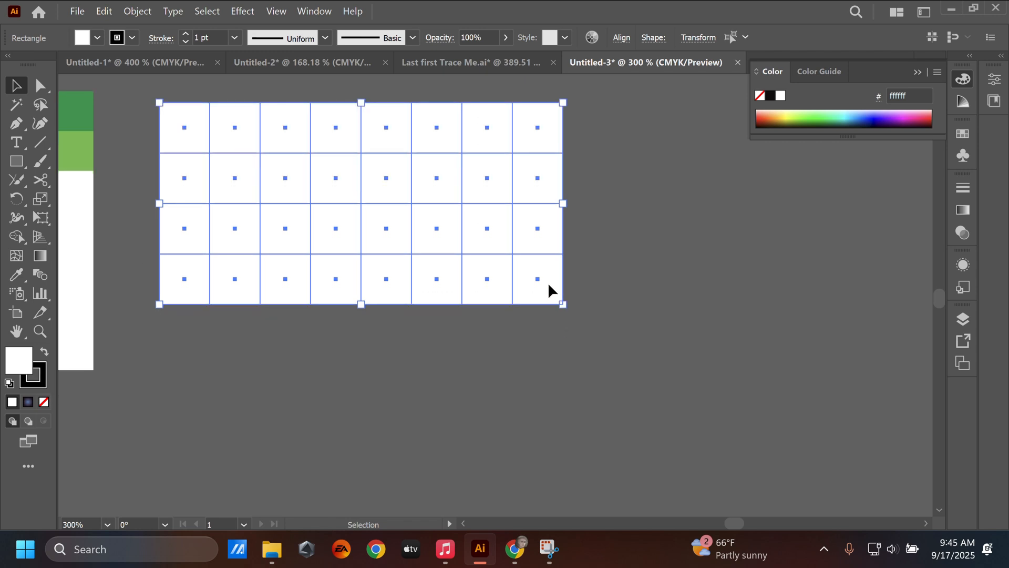
pyautogui.moveTo(549, 284); pyautogui.dragTo(540, 486)
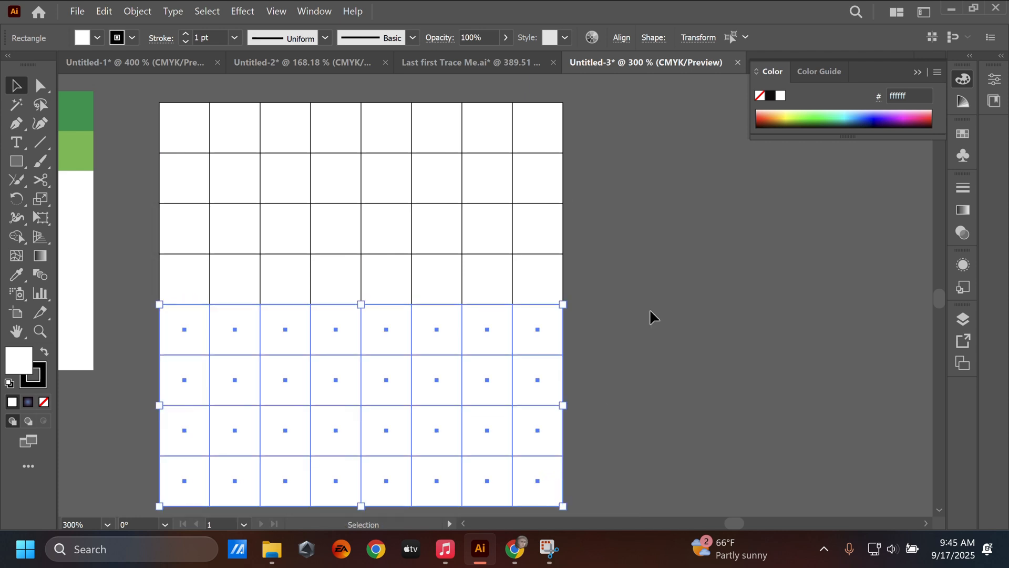
pyautogui.click(628, 342)
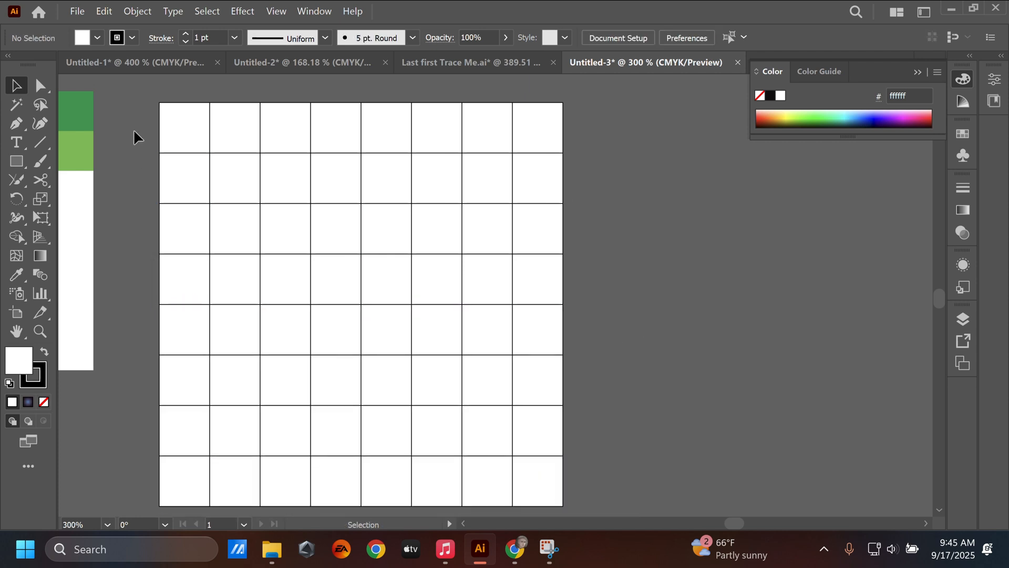
# Select all squares of the new grid and remove their stroke, then deselect them
pyautogui.moveTo(127, 106); pyautogui.dragTo(567, 434)
pyautogui.moveTo(606, 465); pyautogui.dragTo(611, 468)
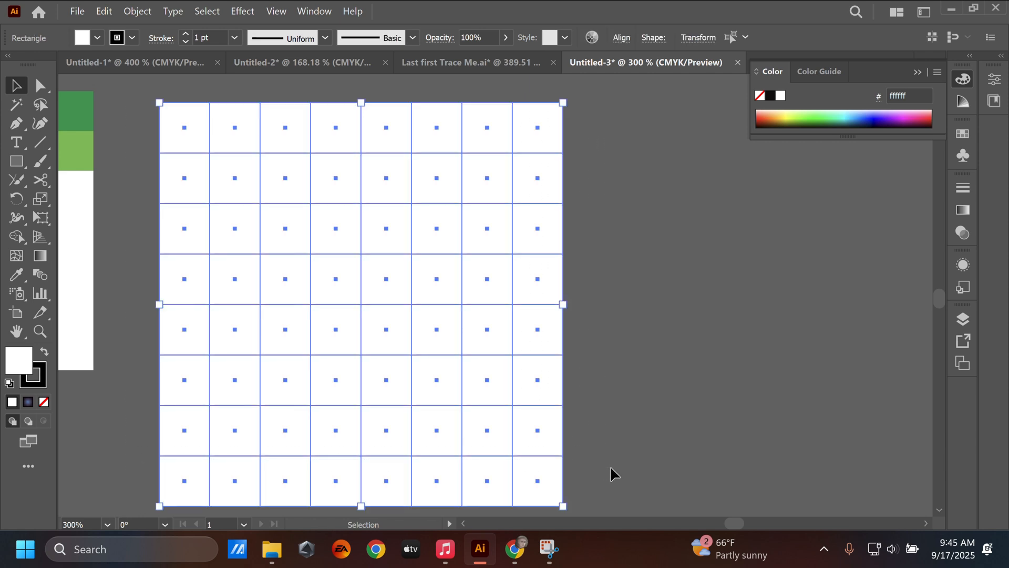
pyautogui.click(40, 384)
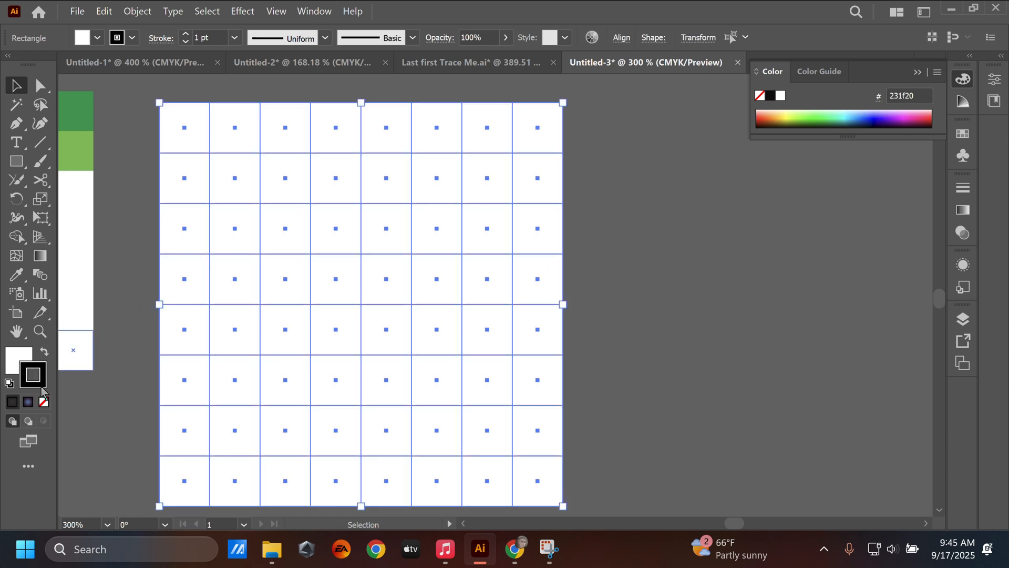
pyautogui.click(43, 402)
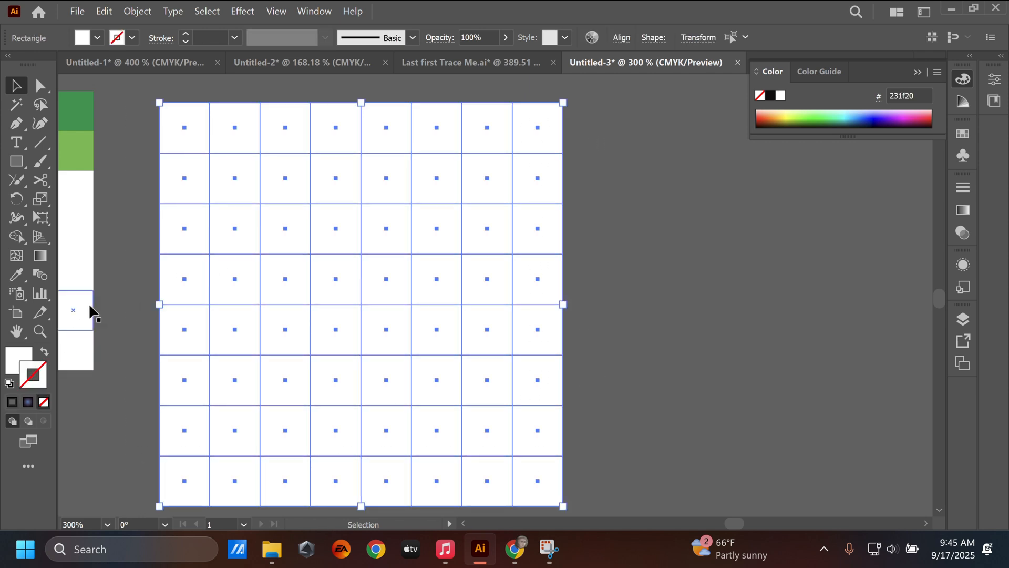
pyautogui.click(120, 274)
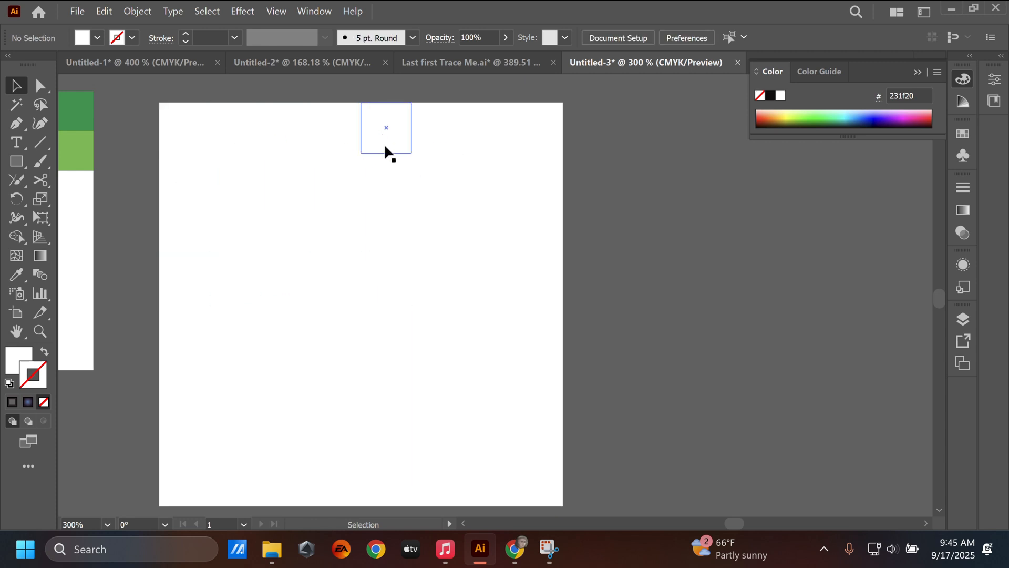
pyautogui.rightClick(119, 243)
pyautogui.click(117, 171)
# Fill squares 1, 3, 4, 6 and 8 of the grid's top row and 2, 3, 5 and 8 of the second row with the artwork's sampled light green
pyautogui.hscroll(-1, 142, 214)
pyautogui.hscroll(-1, 133, 193)
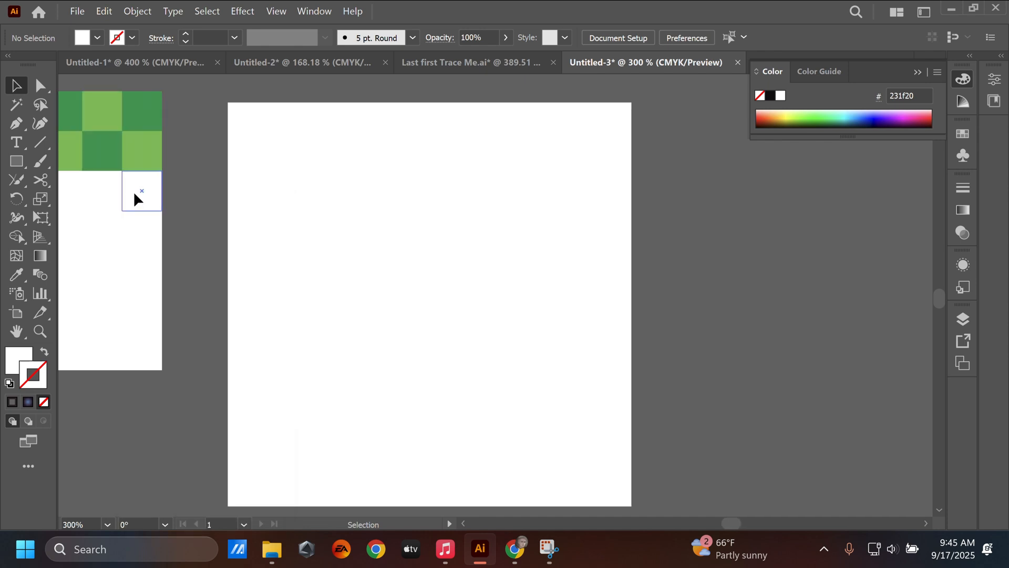
pyautogui.click(258, 126)
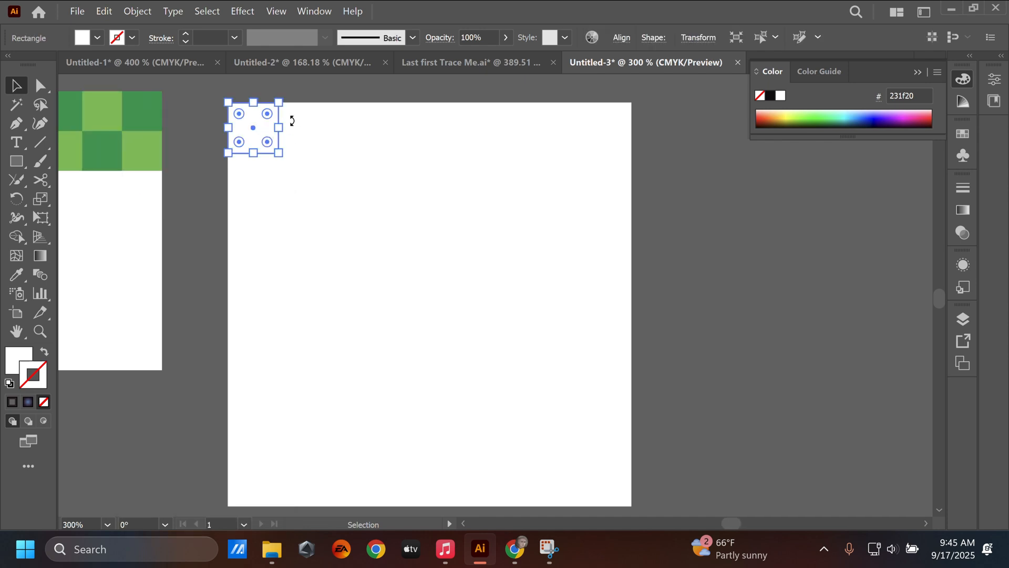
pyautogui.keyDown('shift'); pyautogui.click(364, 110); pyautogui.keyUp('shift')
pyautogui.keyDown('shift'); pyautogui.click(403, 122); pyautogui.keyUp('shift')
pyautogui.moveTo(403, 122); pyautogui.dragTo(502, 122)
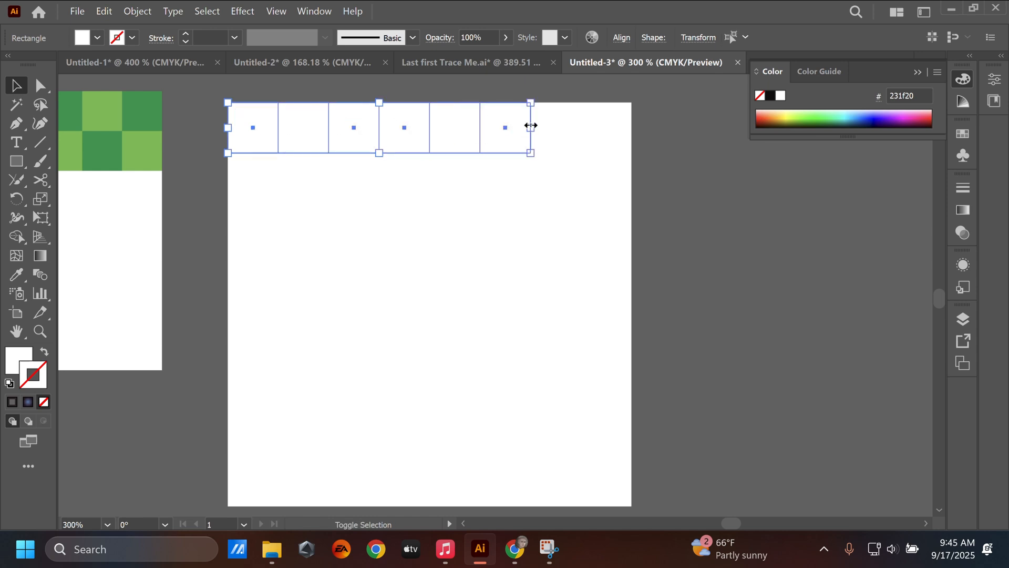
pyautogui.keyDown('shift'); pyautogui.click(616, 123); pyautogui.keyUp('shift')
pyautogui.keyDown('shift'); pyautogui.click(306, 167); pyautogui.keyUp('shift')
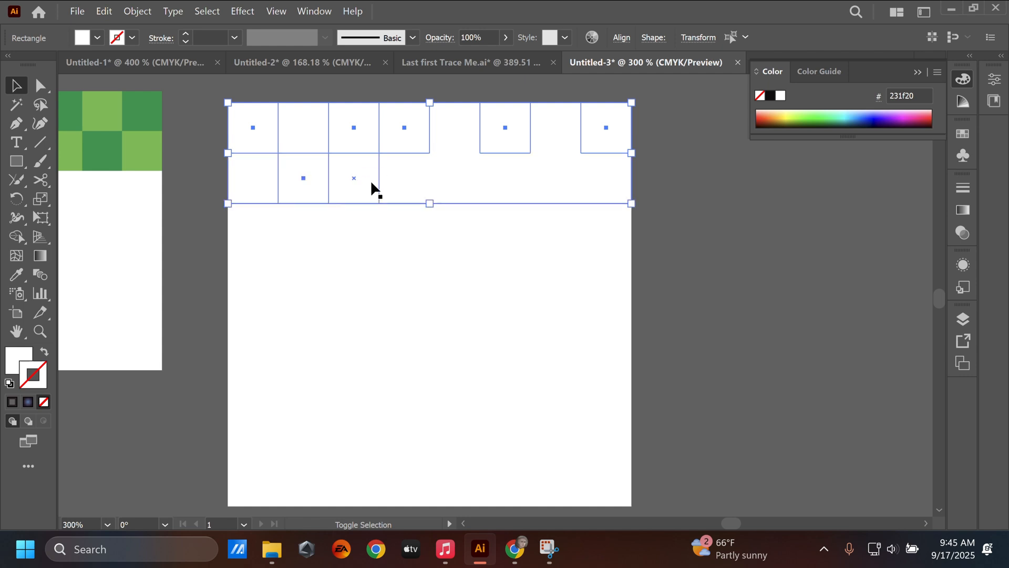
pyautogui.keyDown('shift'); pyautogui.click(366, 179); pyautogui.keyUp('shift')
pyautogui.keyDown('shift'); pyautogui.click(453, 178); pyautogui.keyUp('shift')
pyautogui.keyDown('shift'); pyautogui.click(602, 175); pyautogui.keyUp('shift')
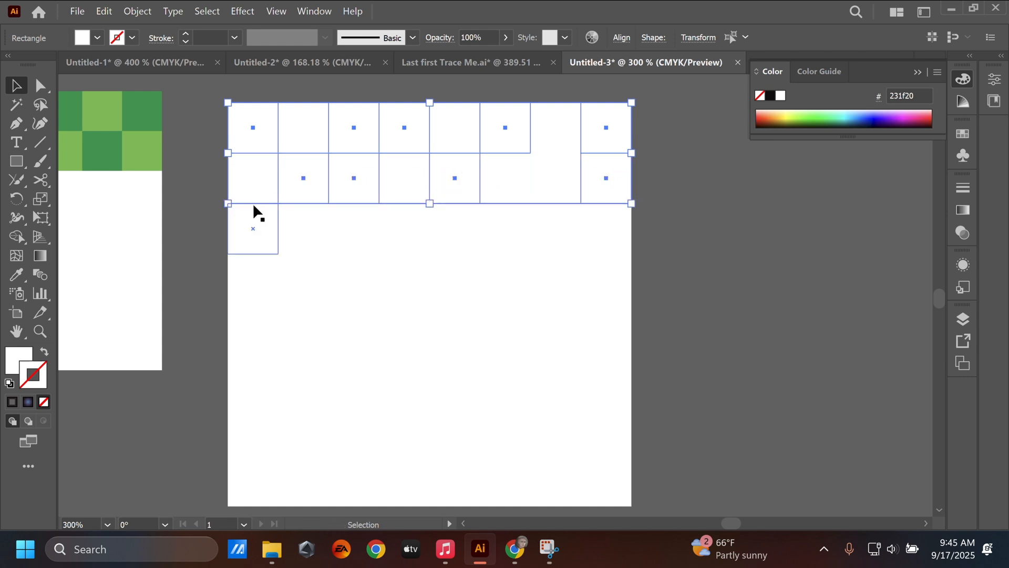
pyautogui.press('i')
pyautogui.click(104, 114)
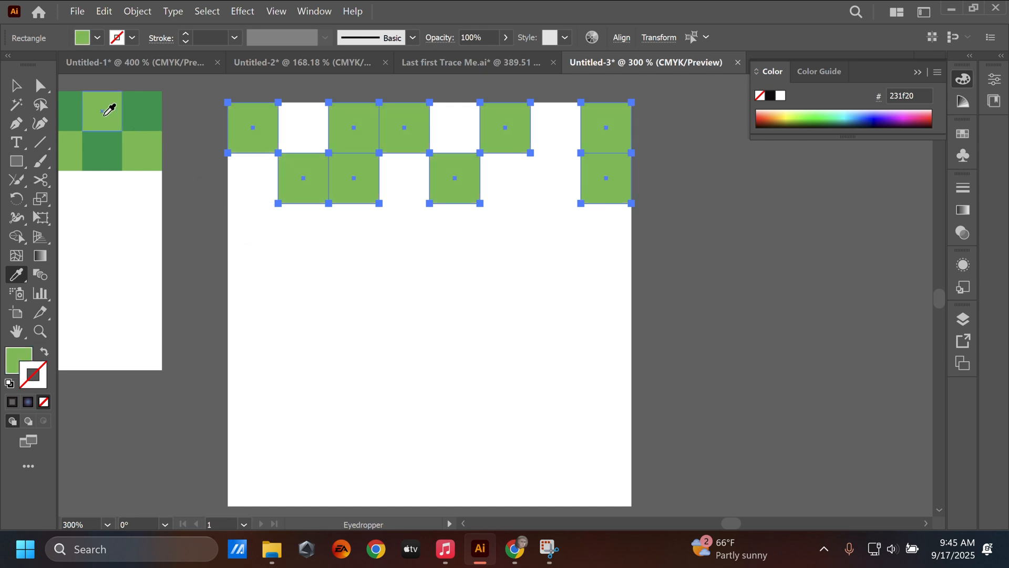
pyautogui.press('v')
pyautogui.click(191, 176)
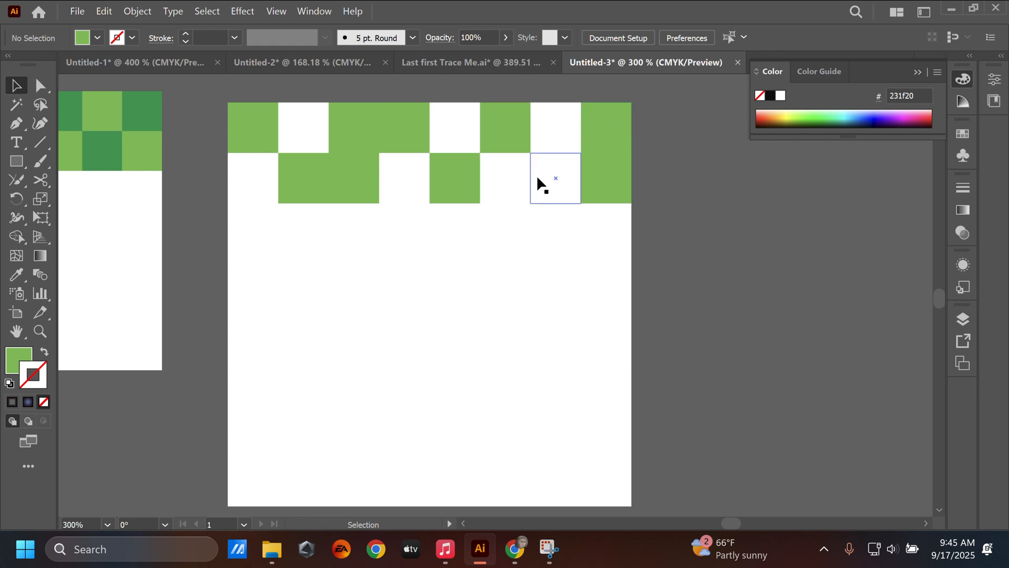
# Fill the remaining white squares in the grid's top two rows with the dark green sampled from the original artwork
pyautogui.click(304, 128)
pyautogui.keyDown('shift'); pyautogui.click(459, 136); pyautogui.keyUp('shift')
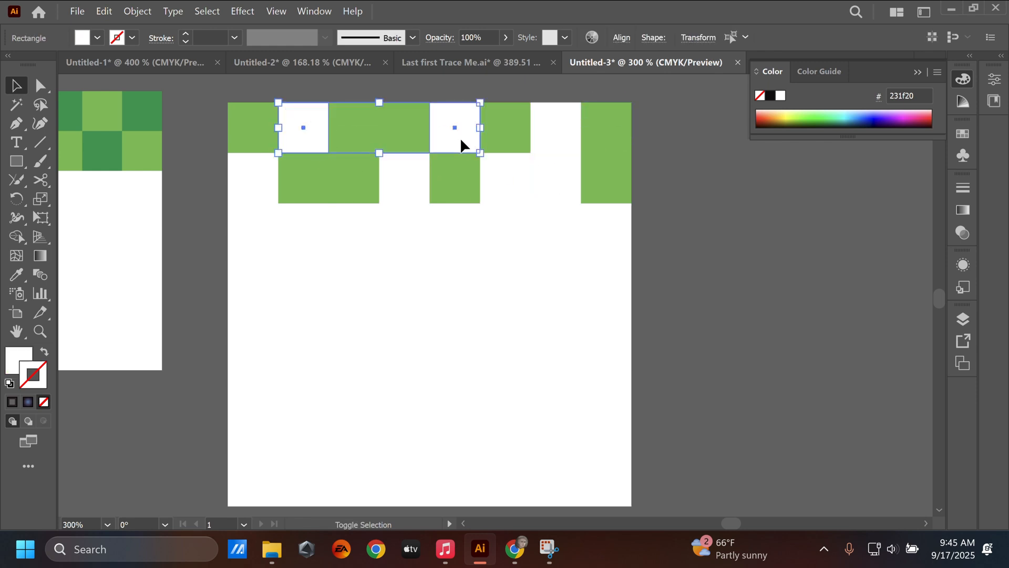
pyautogui.keyDown('shift'); pyautogui.click(557, 128); pyautogui.keyUp('shift')
pyautogui.keyDown('shift'); pyautogui.click(383, 159); pyautogui.keyUp('shift')
pyautogui.keyDown('shift'); pyautogui.click(244, 181); pyautogui.keyUp('shift')
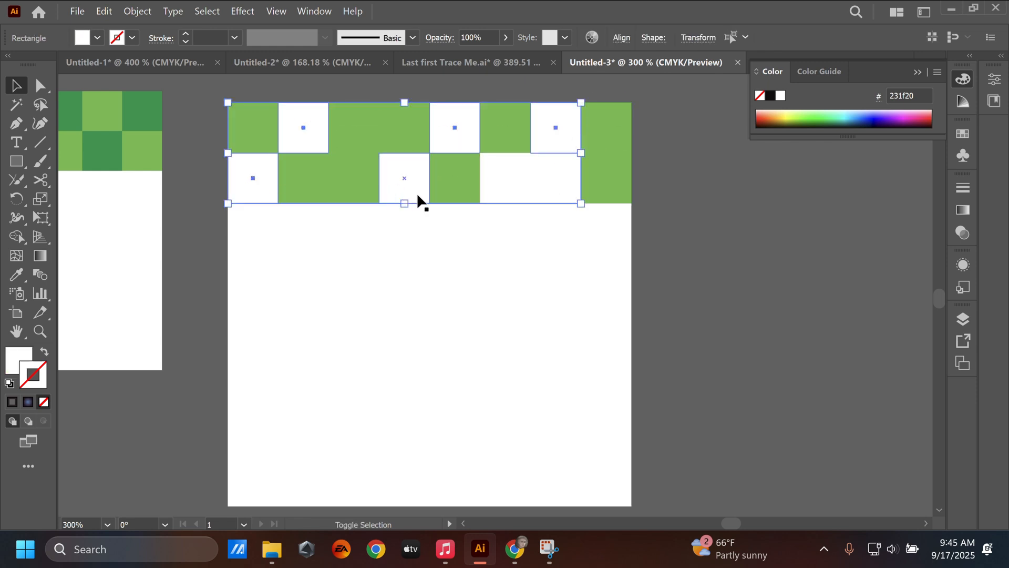
pyautogui.keyDown('shift'); pyautogui.click(554, 181); pyautogui.keyUp('shift')
pyautogui.press('i')
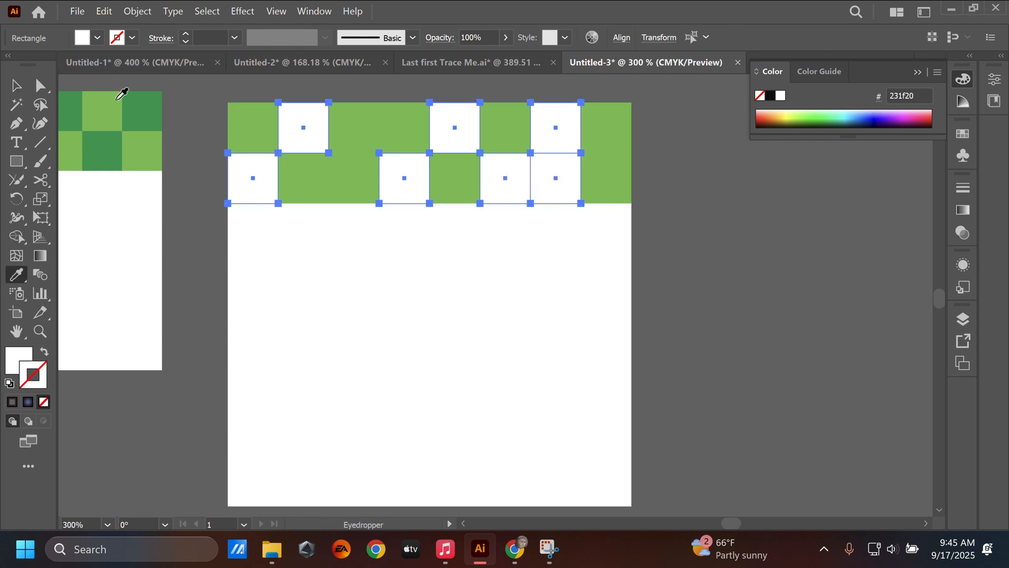
pyautogui.click(140, 102)
pyautogui.press('v')
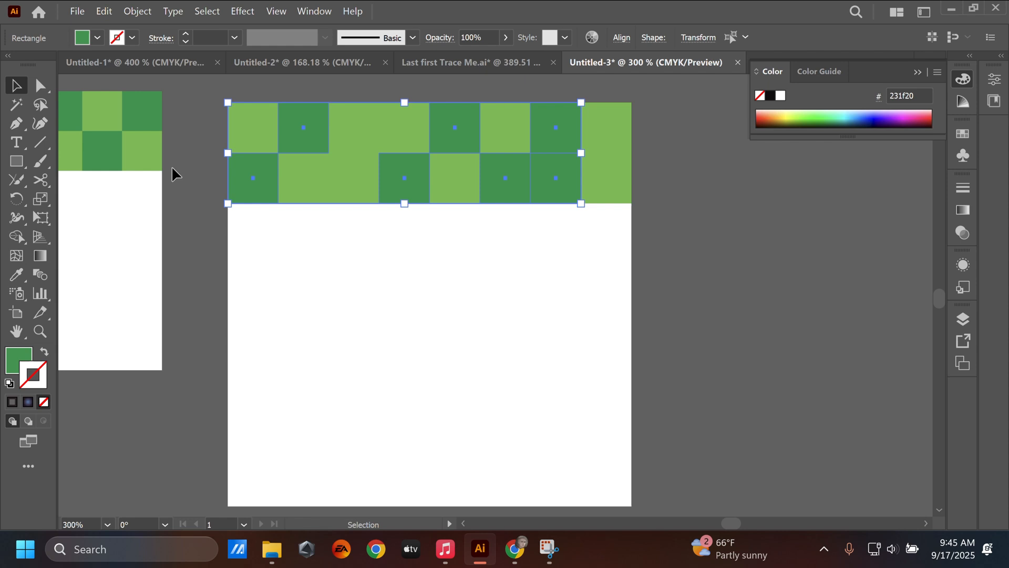
pyautogui.click(172, 167)
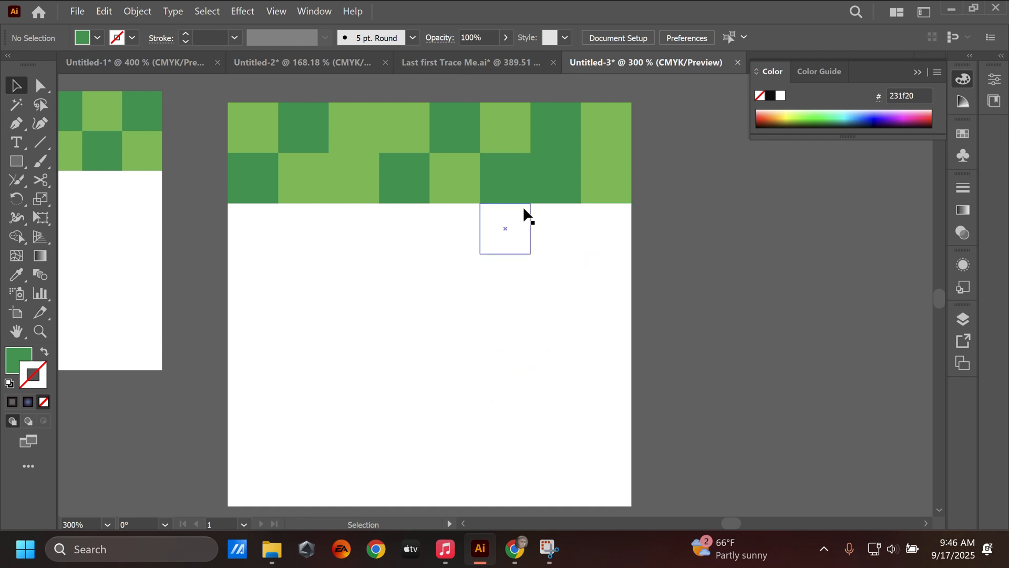
# Draw a circle in the empty area right of the grid and give it the default white fill and black stroke
pyautogui.hscroll(5, 524, 213)
pyautogui.moveTo(16, 161); pyautogui.dragTo(79, 199)
pyautogui.moveTo(445, 164); pyautogui.dragTo(512, 231)
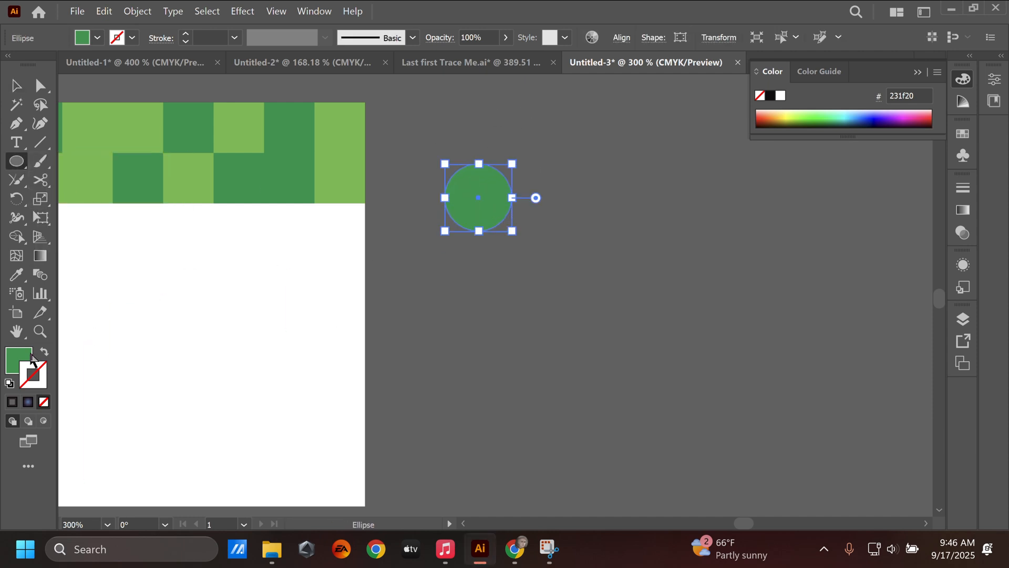
pyautogui.click(9, 383)
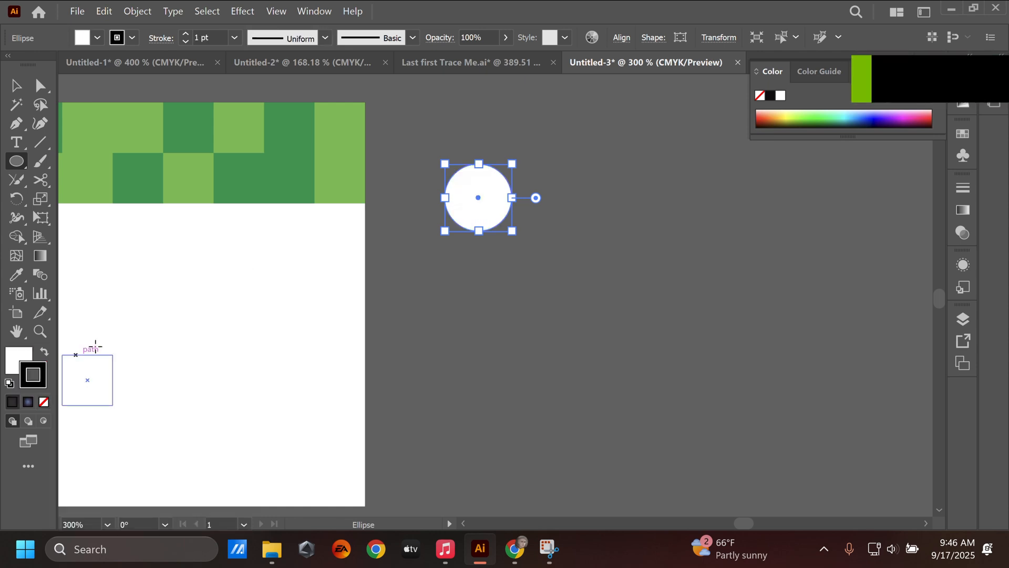
# Duplicate the circle twice horizontally to make a row of three evenly spaced circles, then deselect them
pyautogui.press('v')
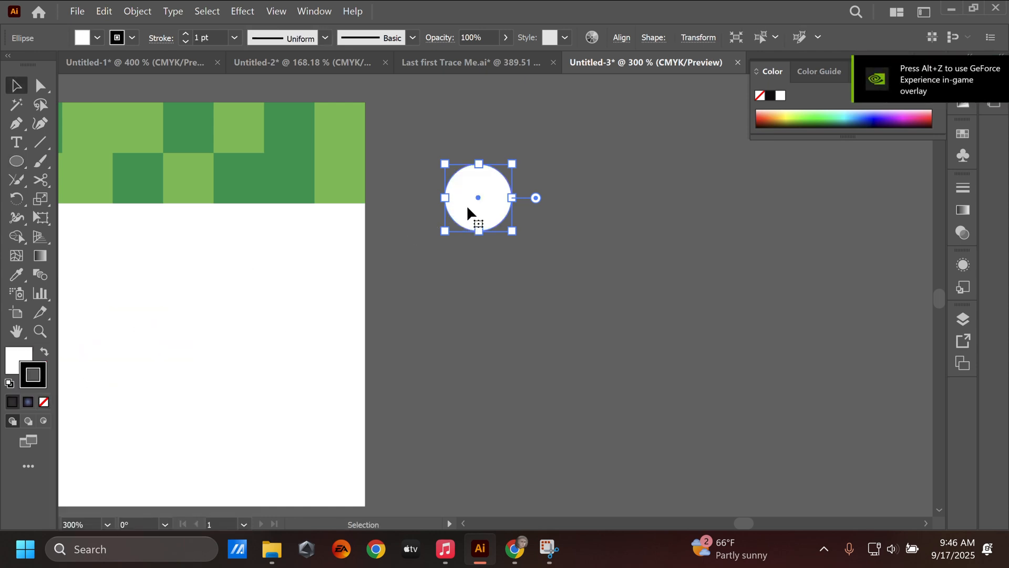
pyautogui.moveTo(465, 209); pyautogui.dragTo(548, 224)
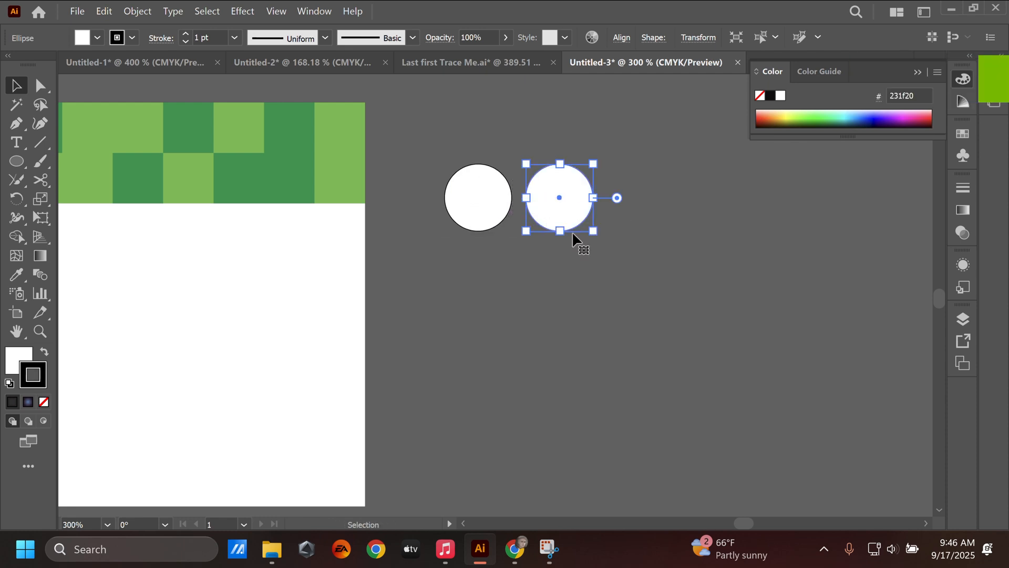
pyautogui.hscroll(5, 598, 265)
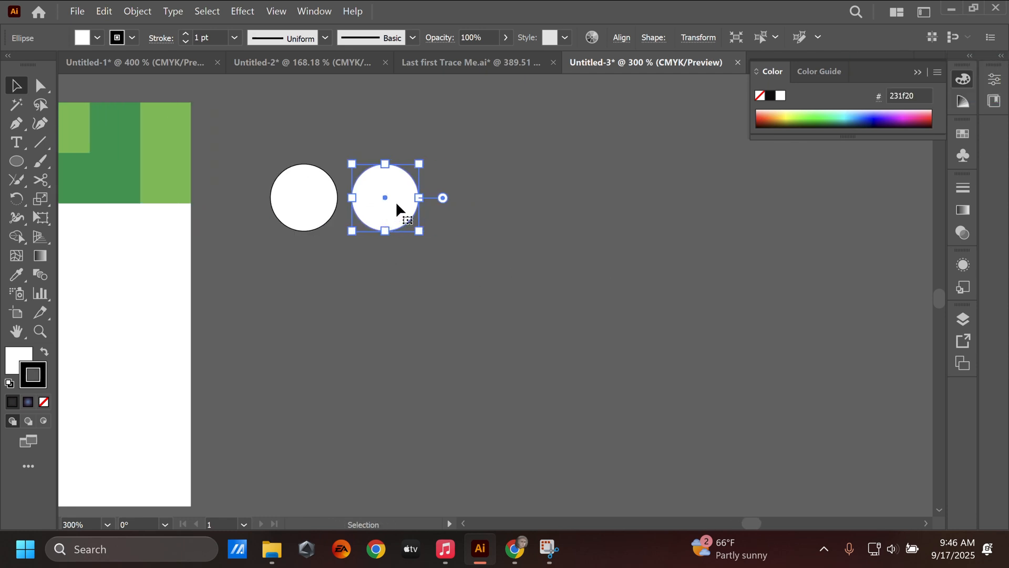
pyautogui.moveTo(397, 205); pyautogui.dragTo(479, 216)
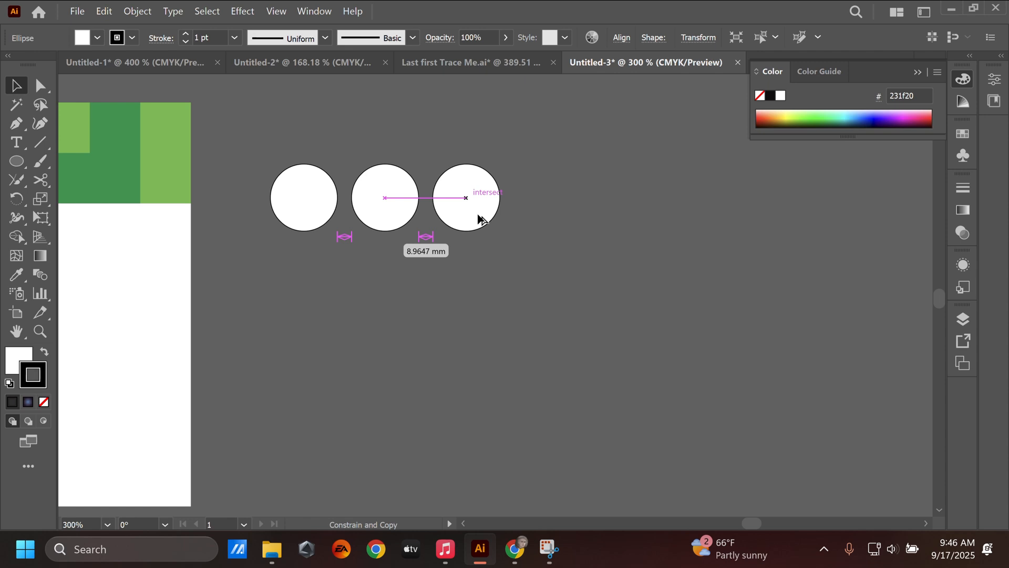
pyautogui.moveTo(481, 220); pyautogui.dragTo(481, 220)
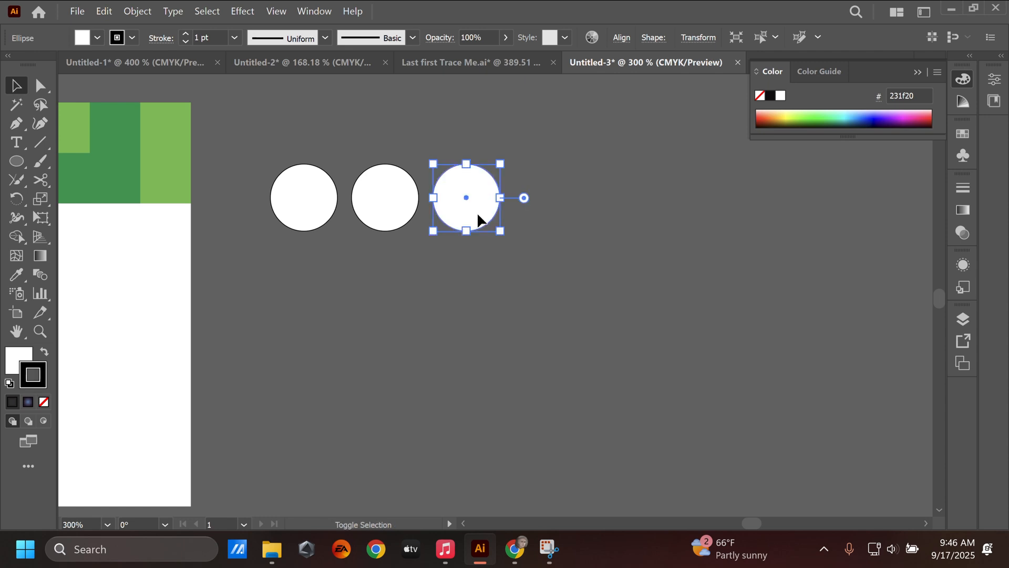
pyautogui.click(487, 268)
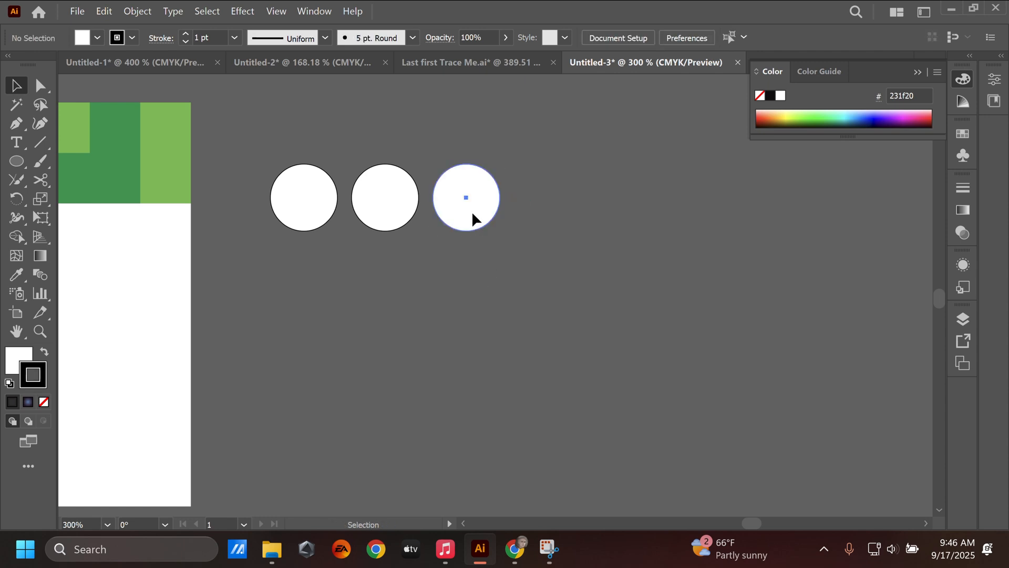
# Move the third circle farther from the second, then distribute all three circles by their horizontal centers
pyautogui.moveTo(473, 214); pyautogui.dragTo(498, 209)
pyautogui.hotkey('ctrl', 'z')
pyautogui.click(432, 337)
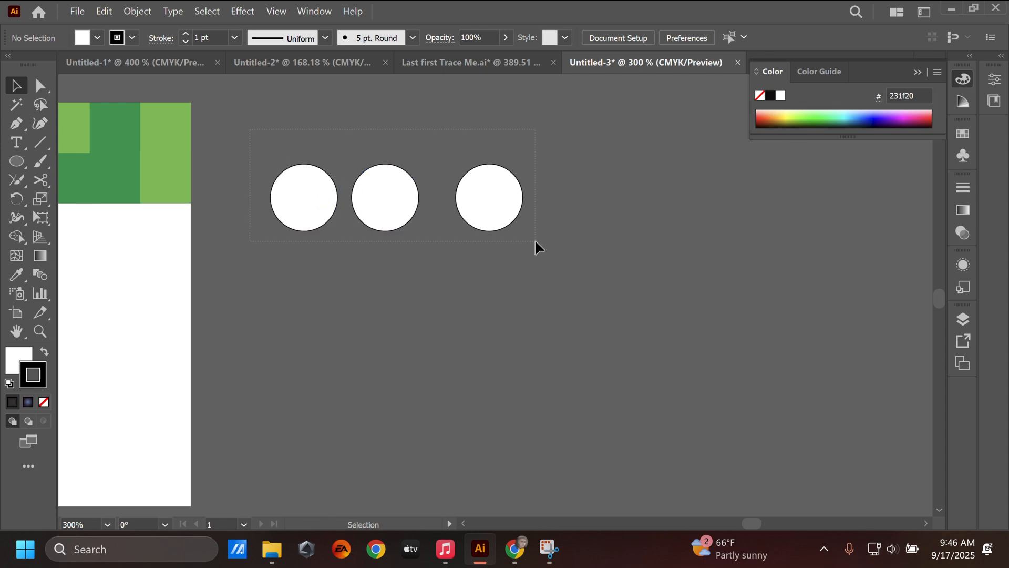
pyautogui.moveTo(536, 241); pyautogui.dragTo(536, 242)
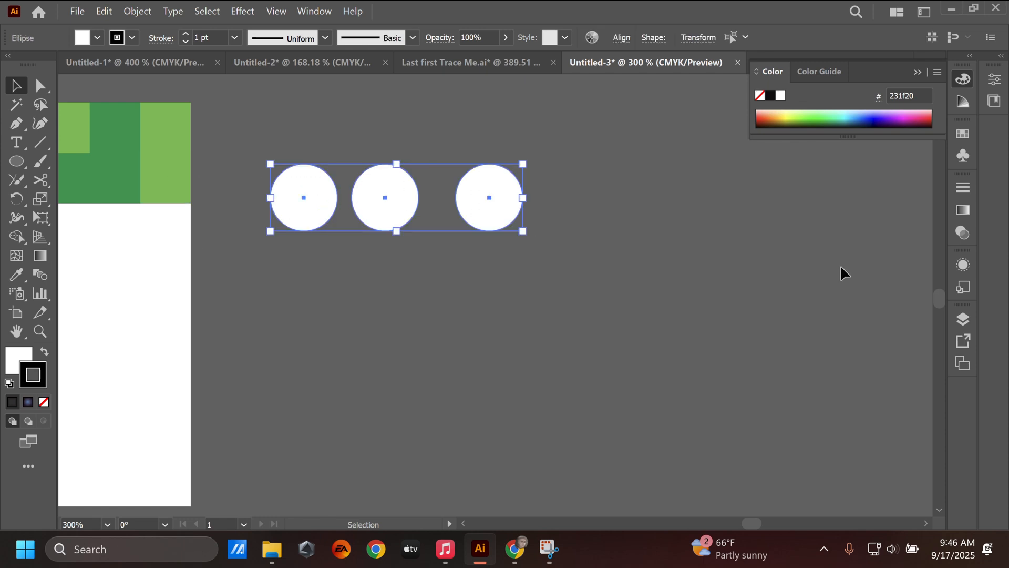
pyautogui.click(970, 56)
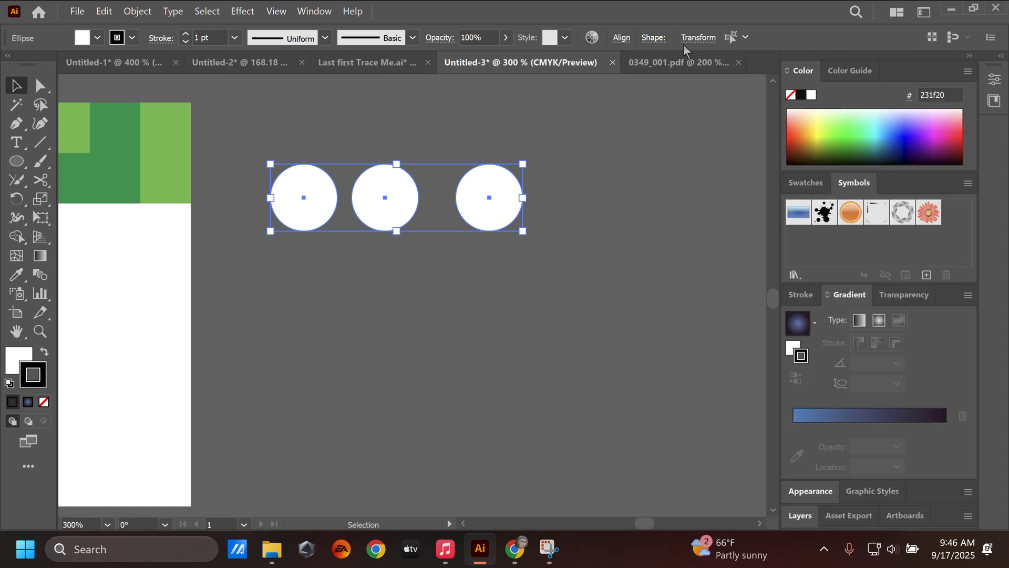
pyautogui.click(619, 38)
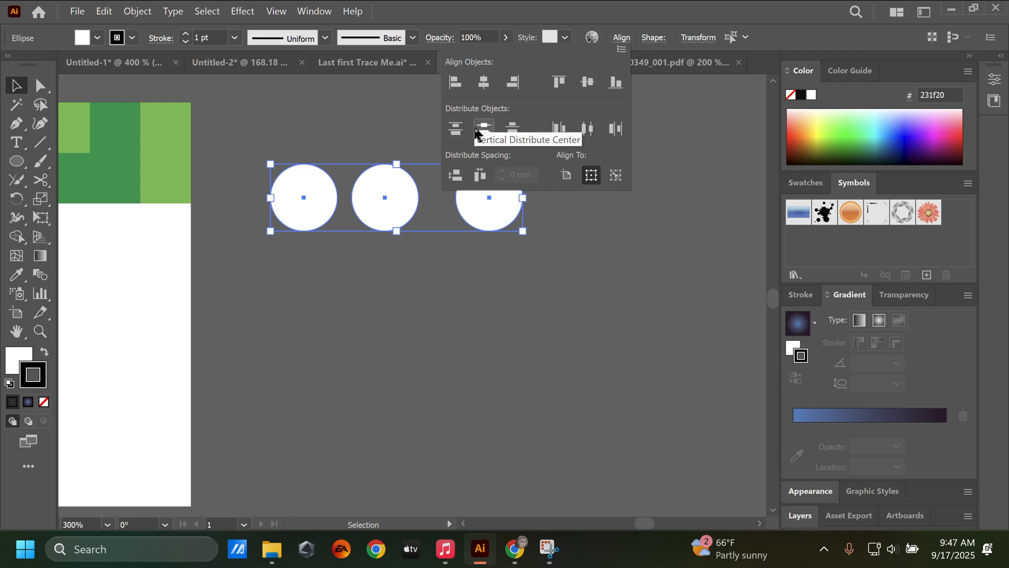
pyautogui.click(588, 138)
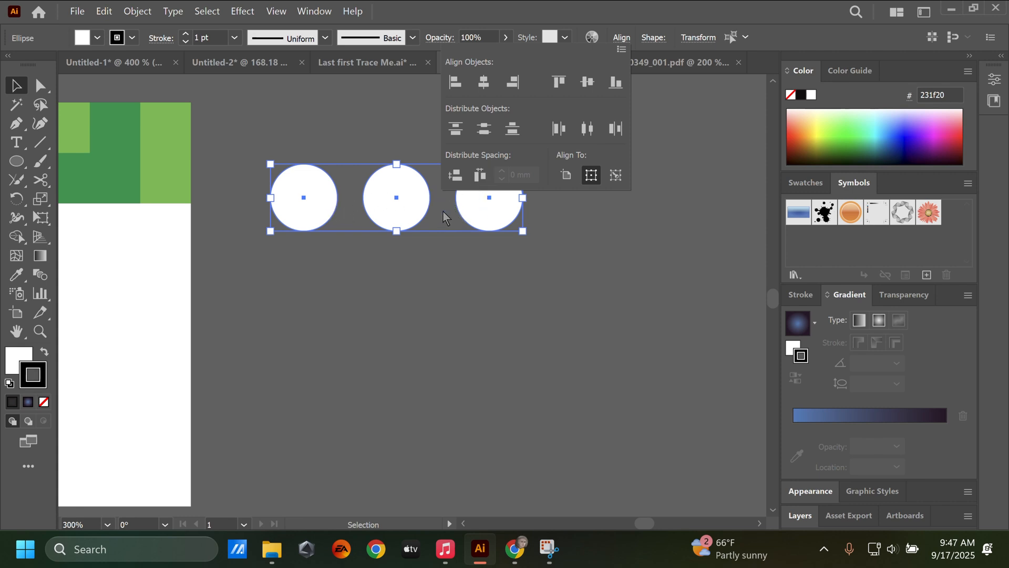
# Duplicate the row of three circles twice straight down, leaving a wider gap above the third row
pyautogui.click(317, 194)
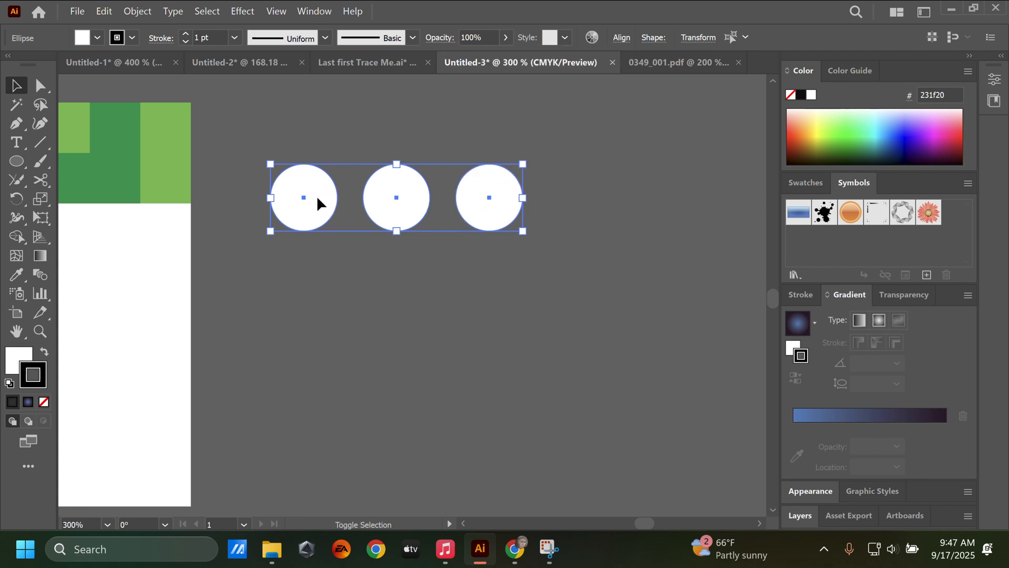
pyautogui.moveTo(321, 195); pyautogui.dragTo(316, 276)
pyautogui.moveTo(296, 279); pyautogui.dragTo(289, 395)
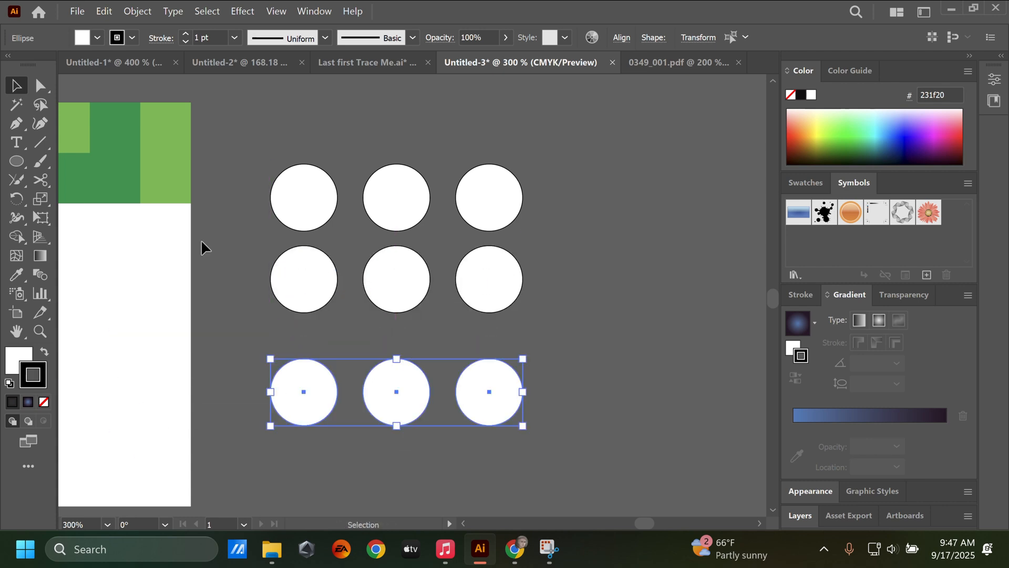
# Try distributing all nine ungrouped circles by vertical centers and by horizontal centers, undoing each attempt
pyautogui.moveTo(566, 399); pyautogui.dragTo(598, 421)
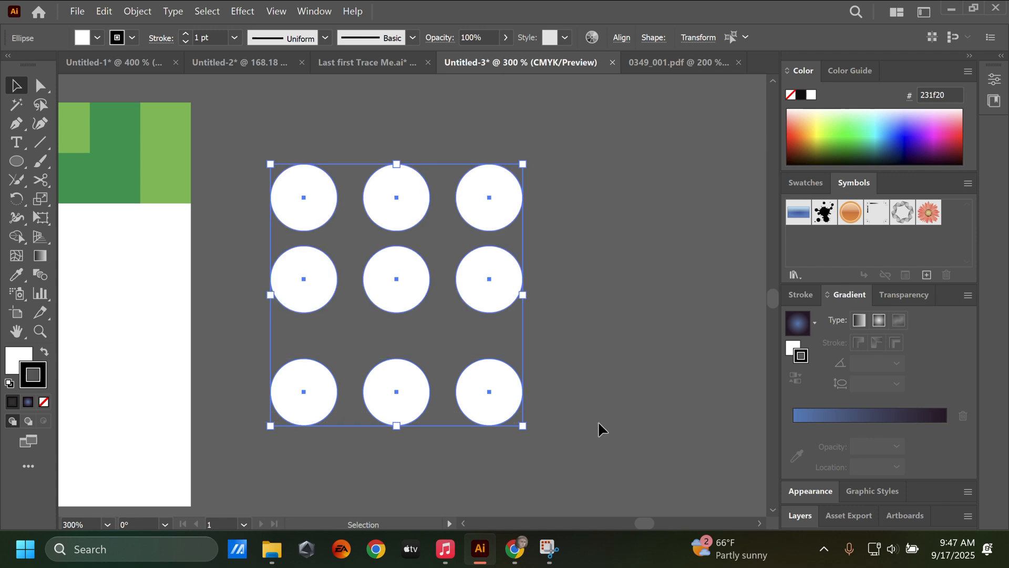
pyautogui.click(622, 38)
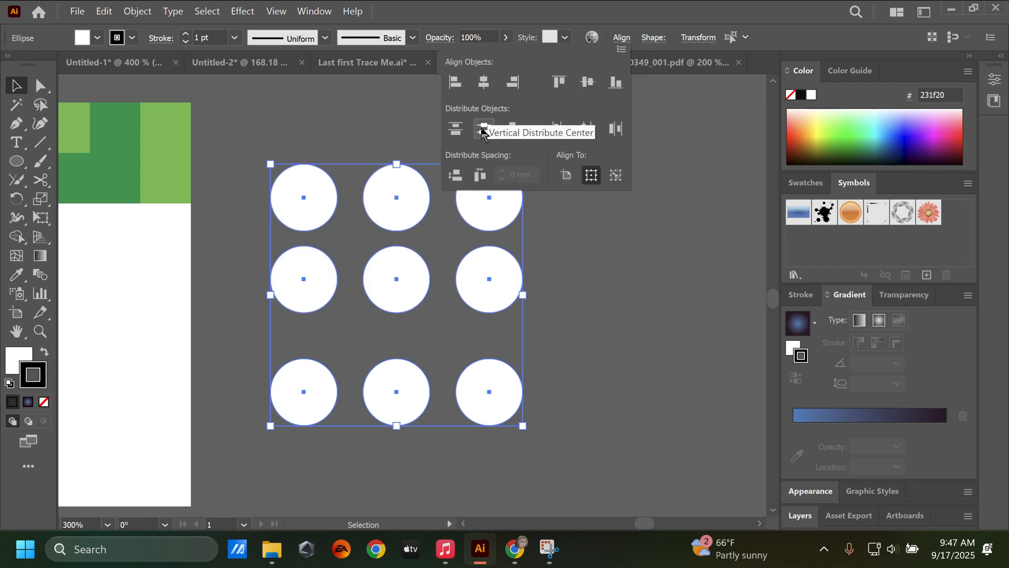
pyautogui.click(483, 128)
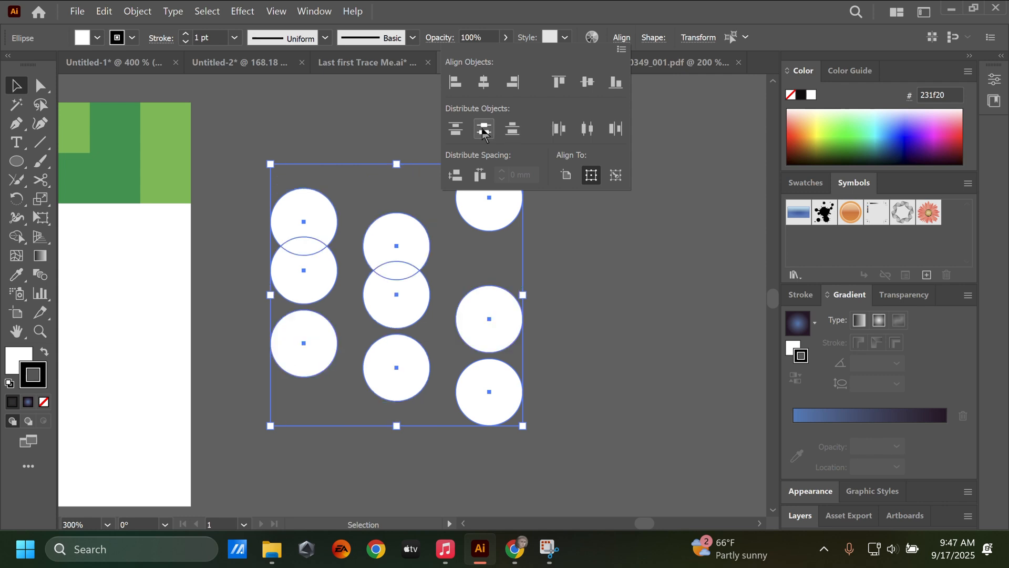
pyautogui.hotkey('ctrl', 'z')
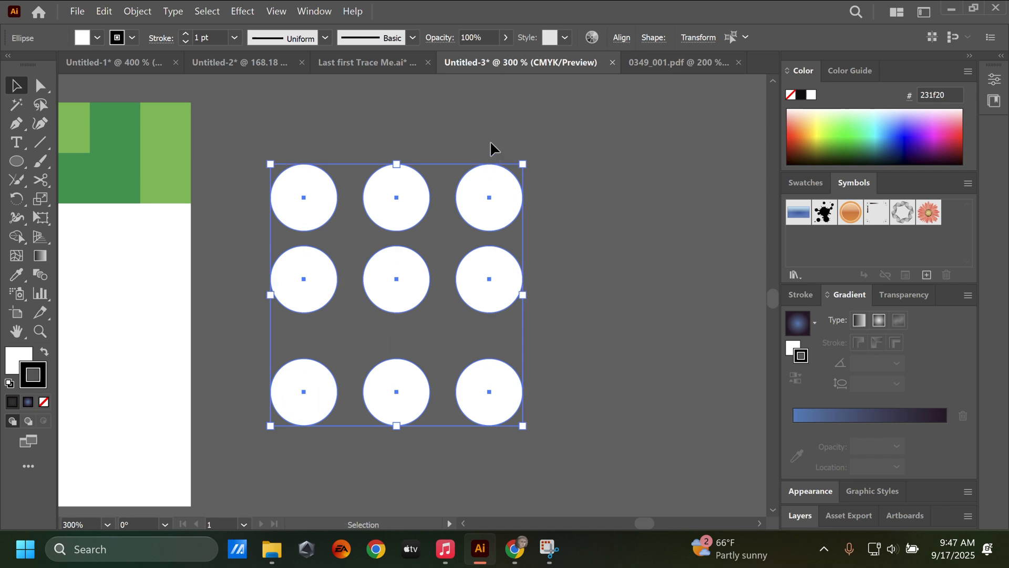
pyautogui.click(621, 38)
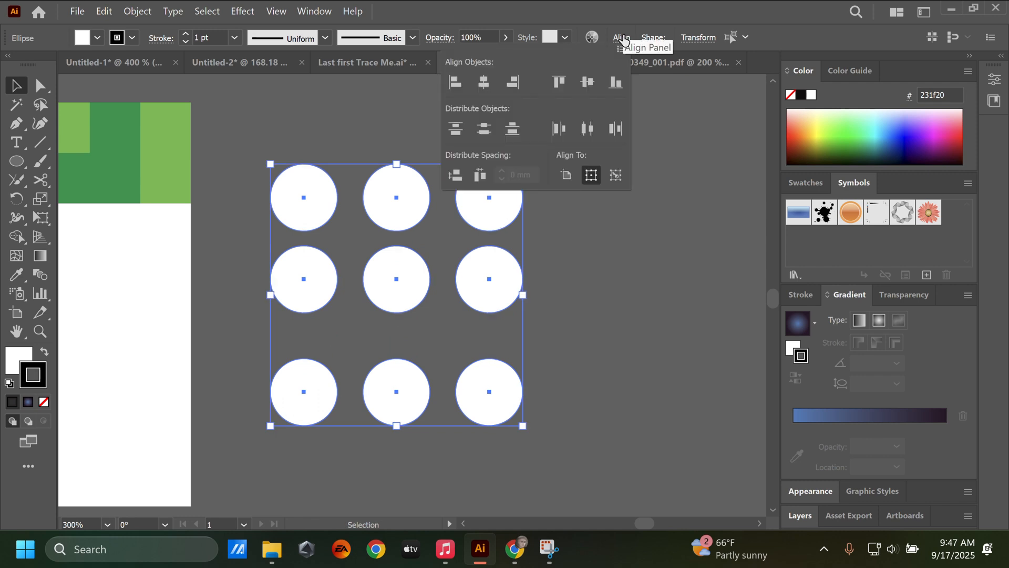
pyautogui.click(587, 138)
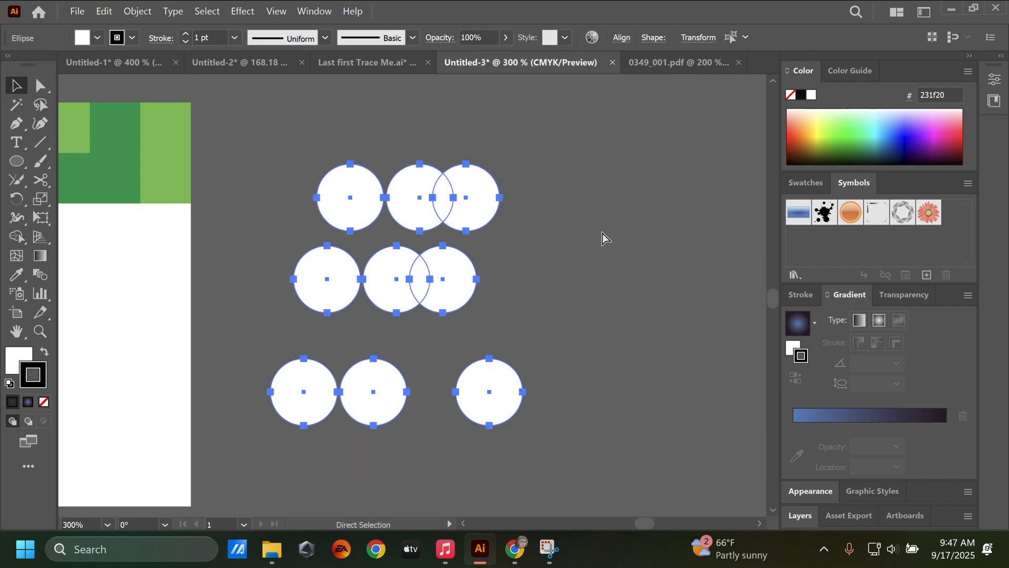
pyautogui.hotkey('ctrl', 'z')
pyautogui.click(574, 192)
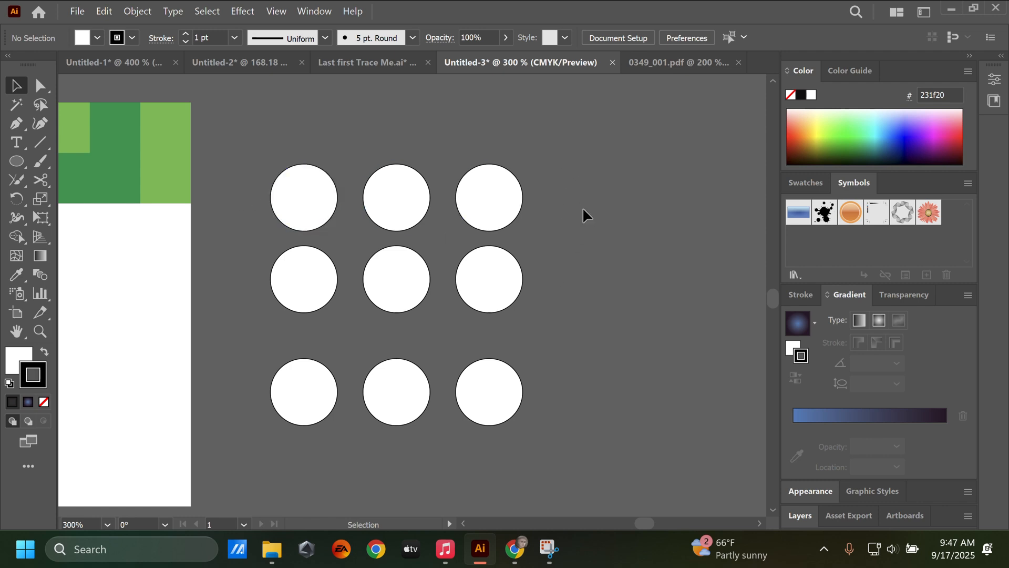
# Group the three circles of each row into a separate group, then deselect everything
pyautogui.moveTo(564, 186); pyautogui.dragTo(261, 218)
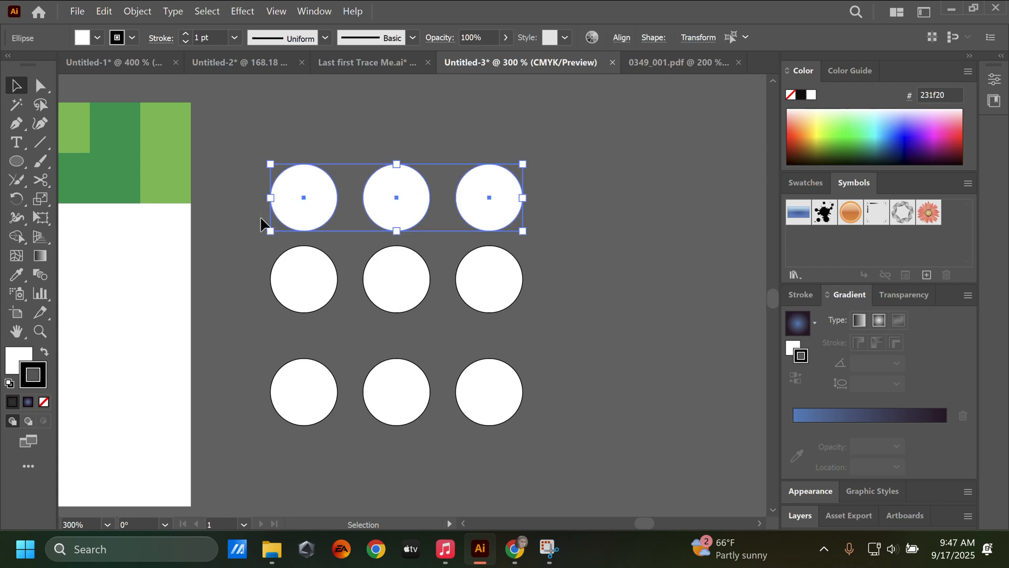
pyautogui.press('a')
pyautogui.moveTo(249, 282); pyautogui.dragTo(552, 307)
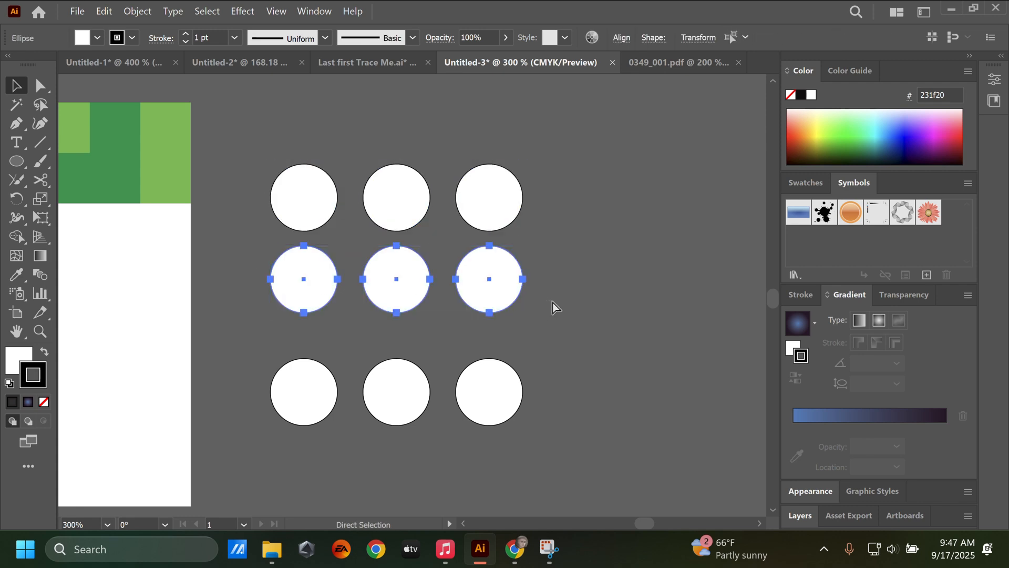
pyautogui.hotkey('ctrl', 'g')
pyautogui.press('v')
pyautogui.click(478, 202)
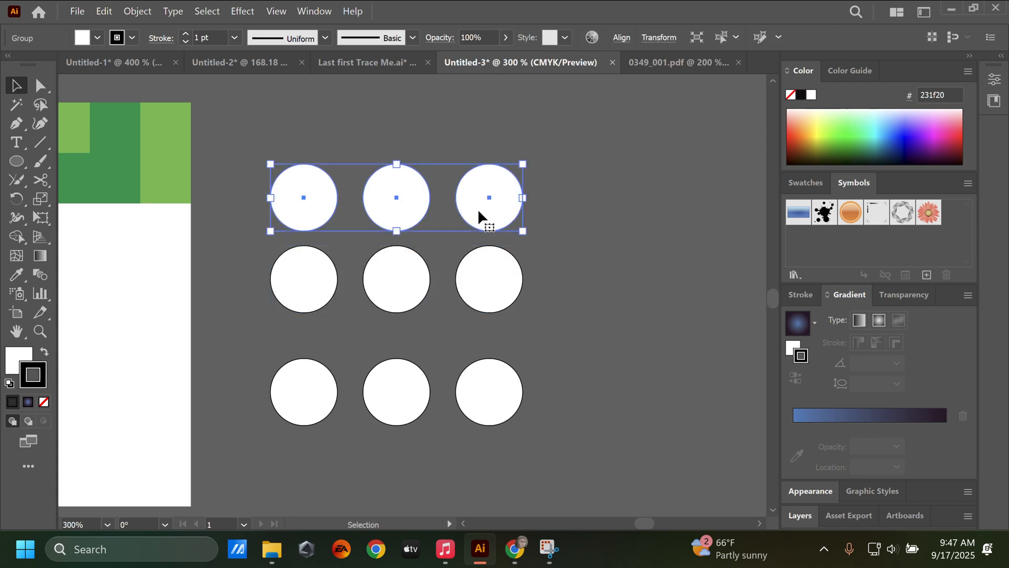
pyautogui.click(487, 290)
pyautogui.click(485, 207)
pyautogui.moveTo(526, 367); pyautogui.dragTo(245, 421)
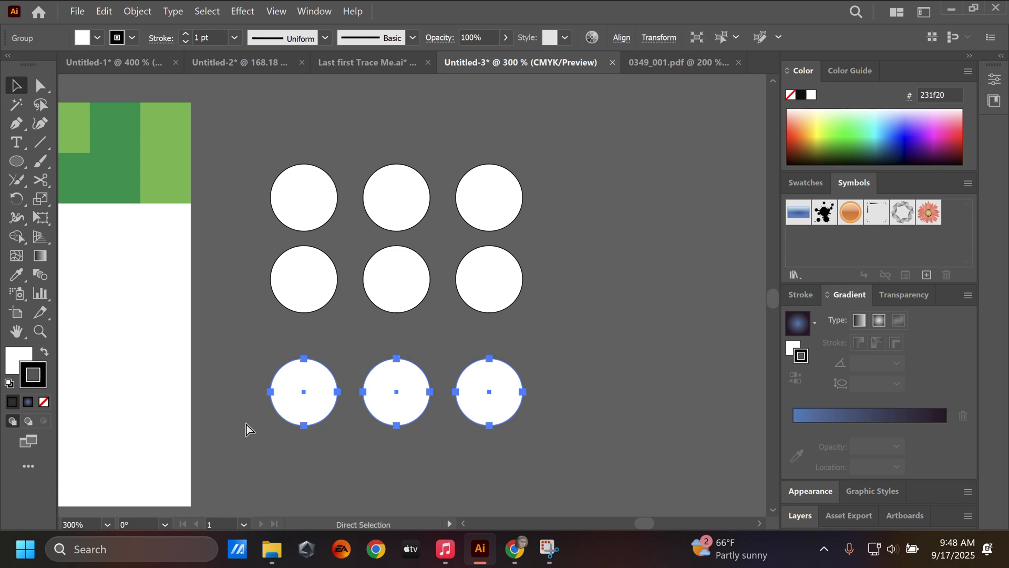
pyautogui.click(547, 226)
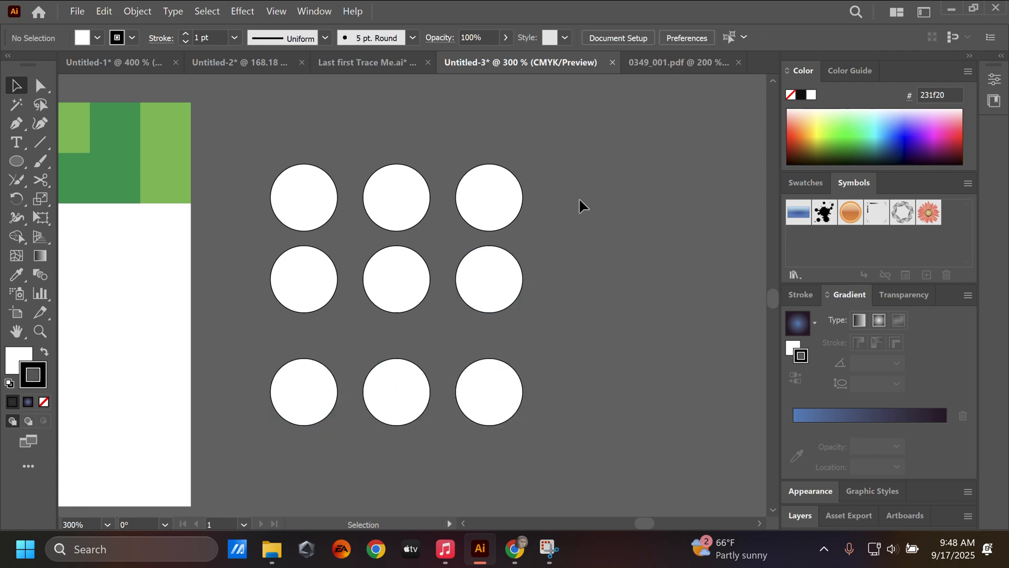
# Select the three grouped rows of circles and distribute them by their vertical centers
pyautogui.click(365, 414)
pyautogui.click(622, 38)
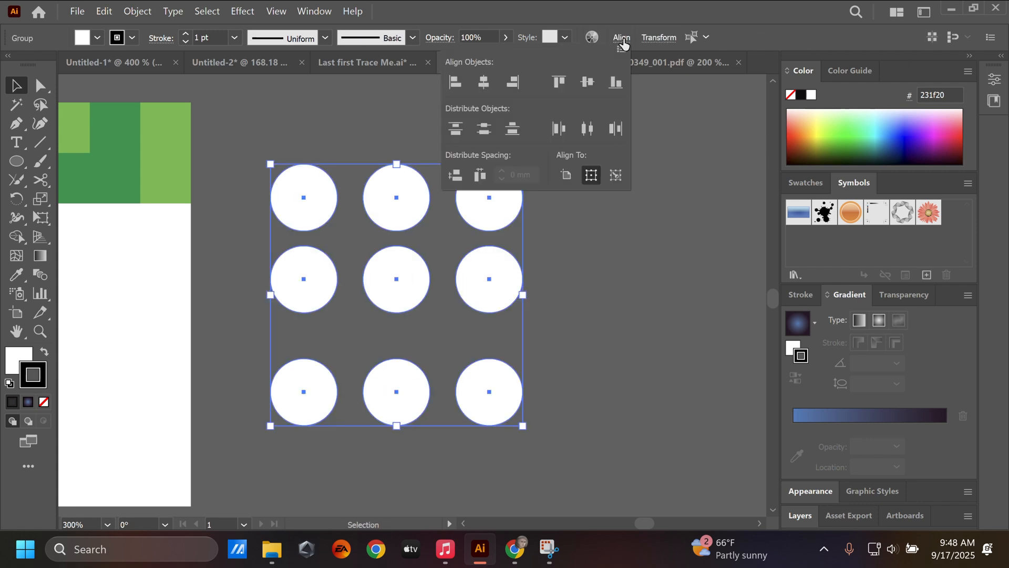
pyautogui.click(484, 130)
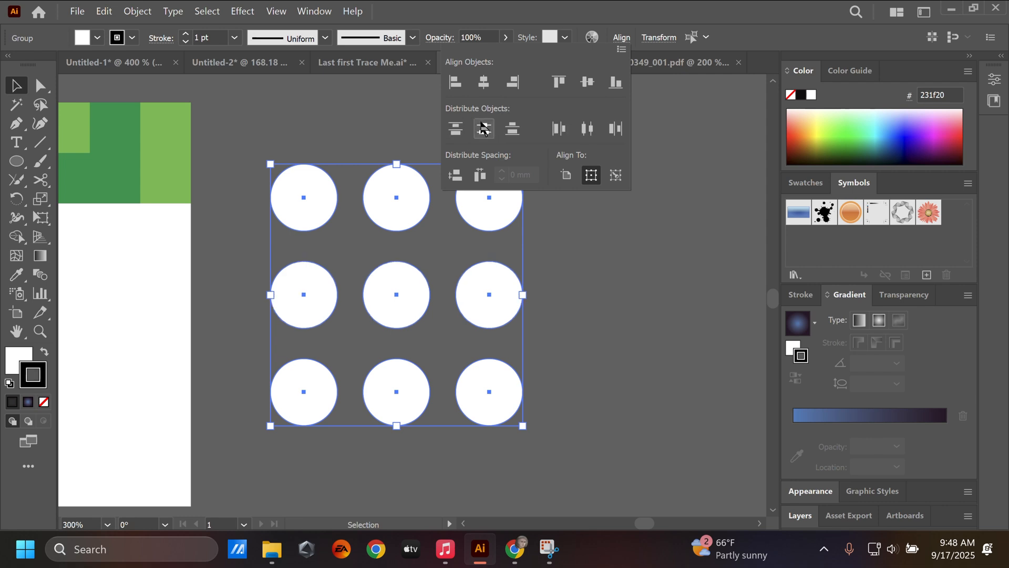
pyautogui.click(600, 319)
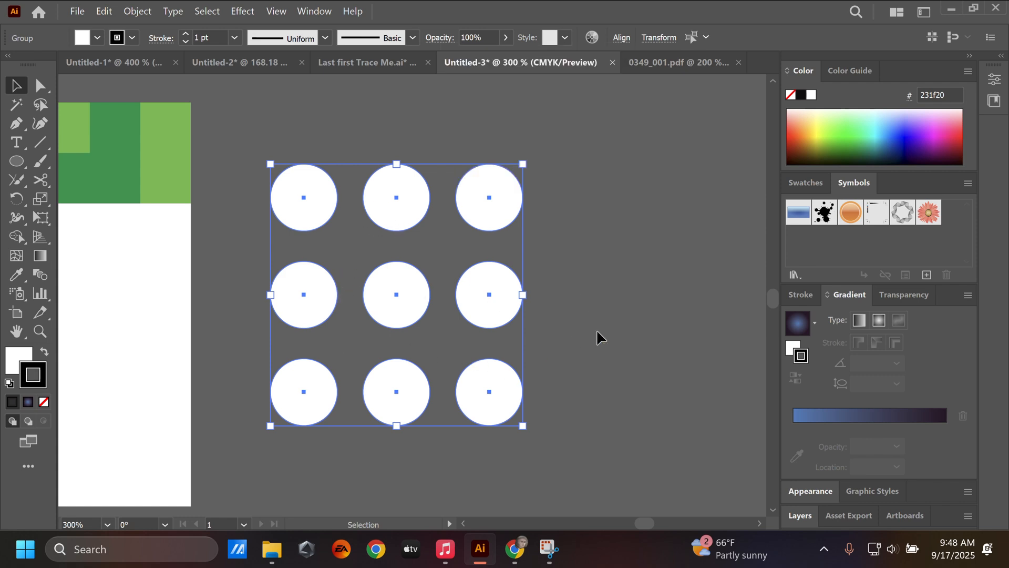